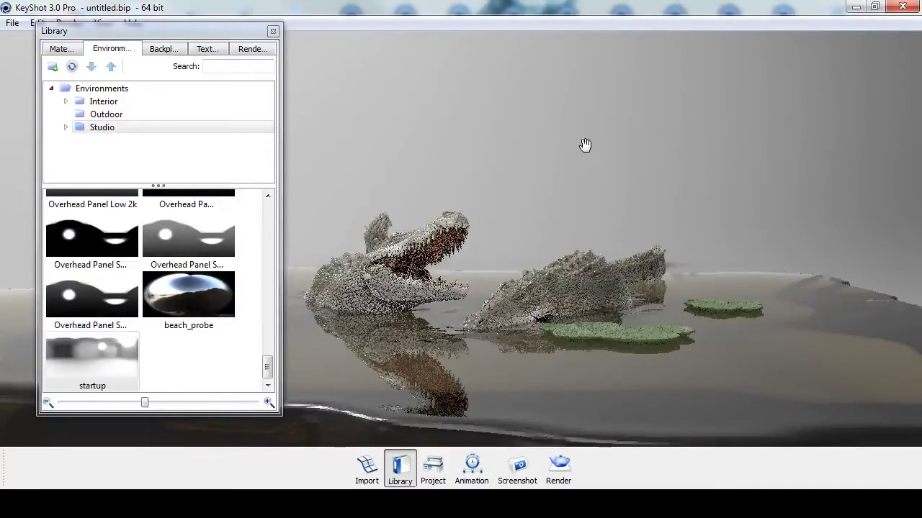
Apply the Alaskan_Forest environment from the Outdoor library folder to the crocodile scene
left_click_drag(555, 152, 477, 156)
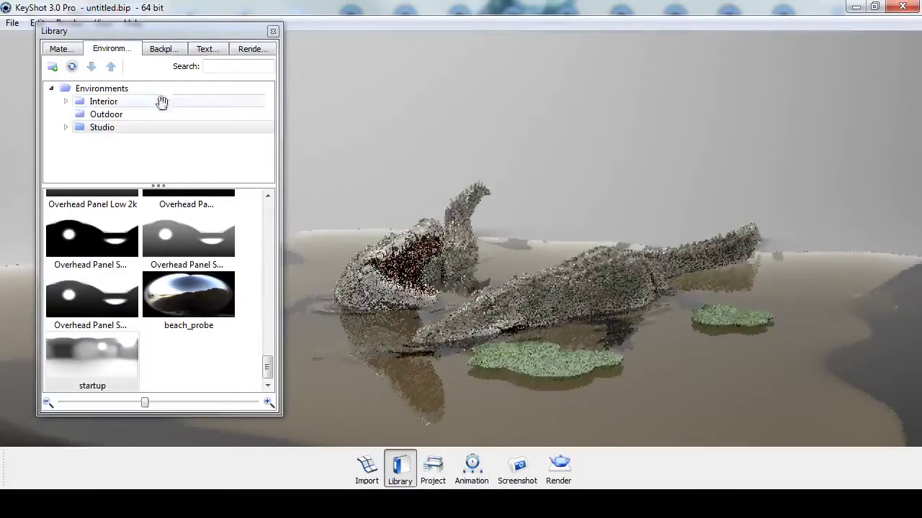
left_click(103, 127)
left_click(103, 114)
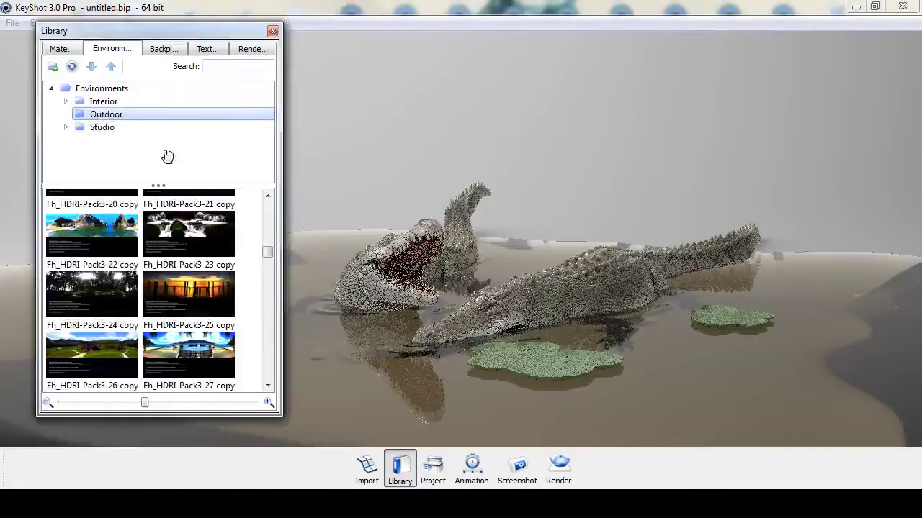
left_click_drag(267, 249, 267, 202)
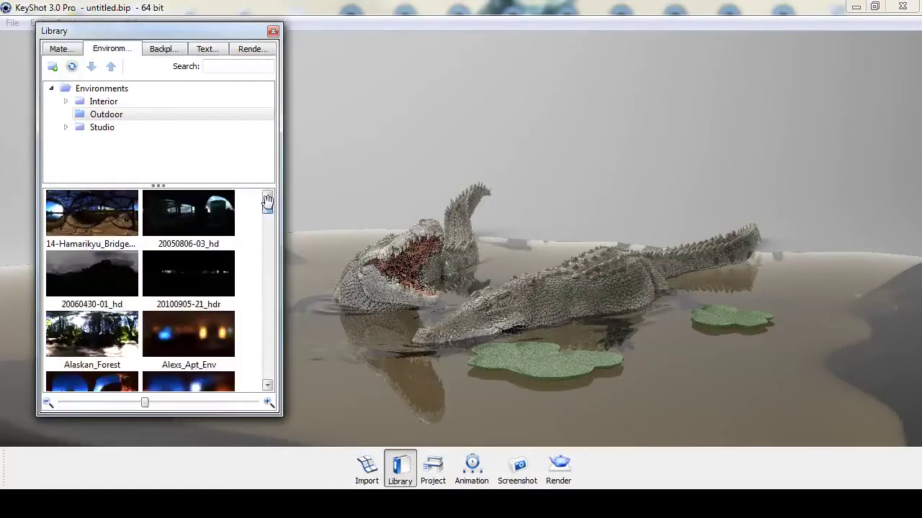
left_click(101, 342)
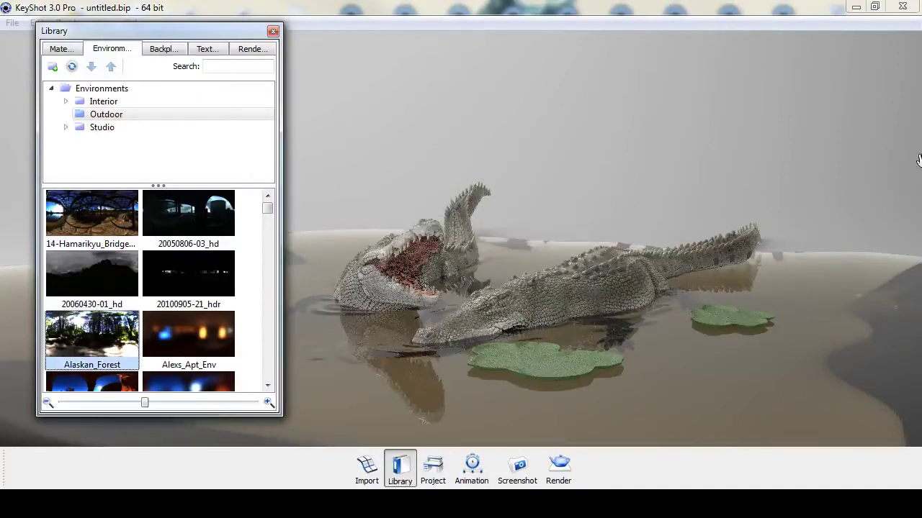
left_click_drag(785, 146, 783, 145)
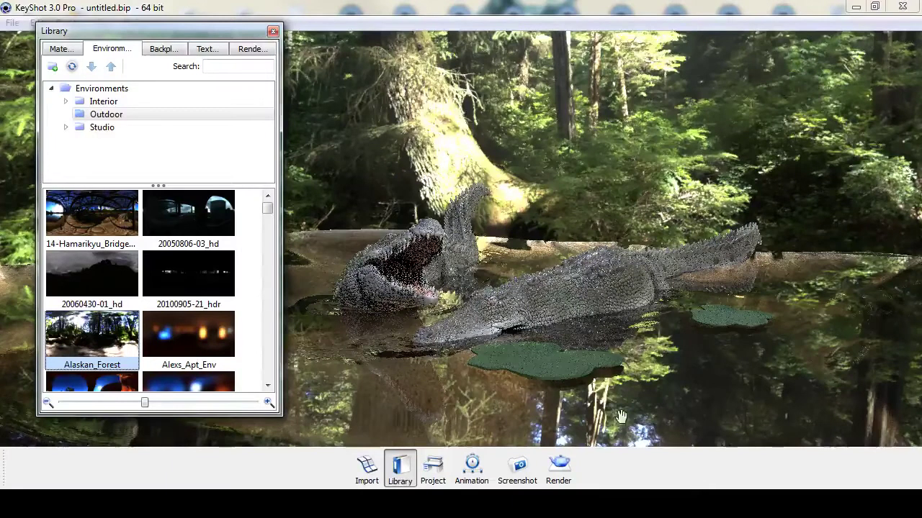
Set the camera's look-at point on the crocodile's head near the hinge of the open jaws
left_click_drag(712, 418, 659, 378)
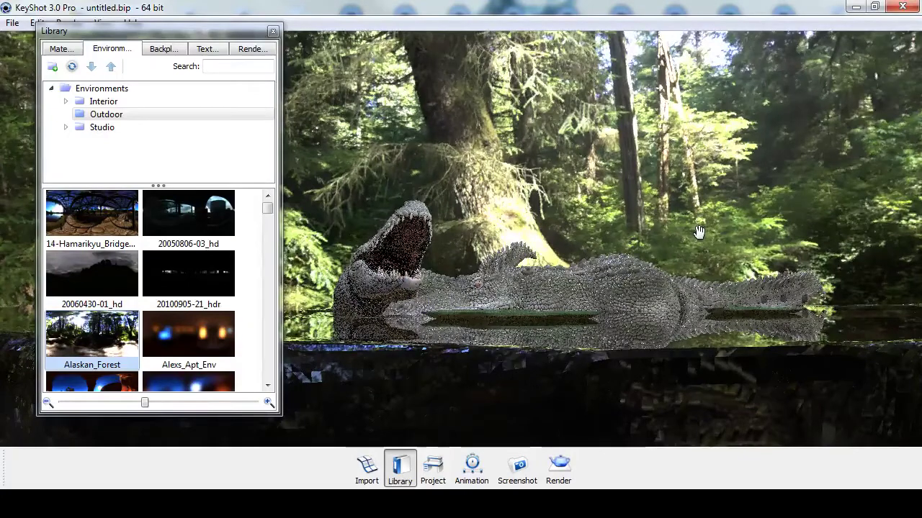
left_click_drag(555, 227, 649, 301)
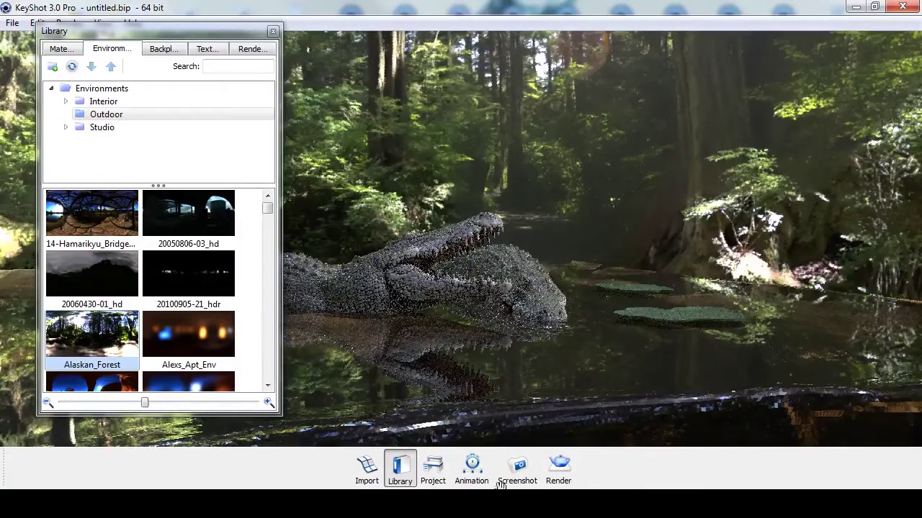
left_click(434, 467)
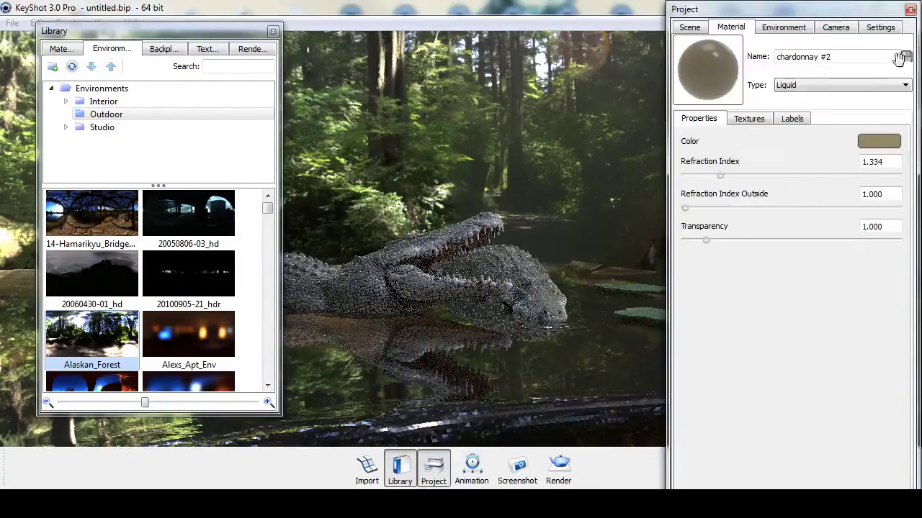
left_click(836, 27)
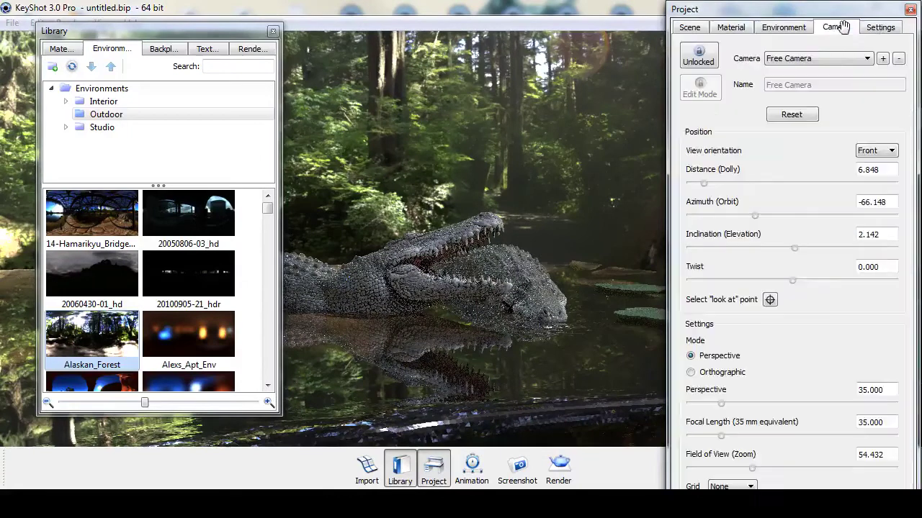
left_click(768, 300)
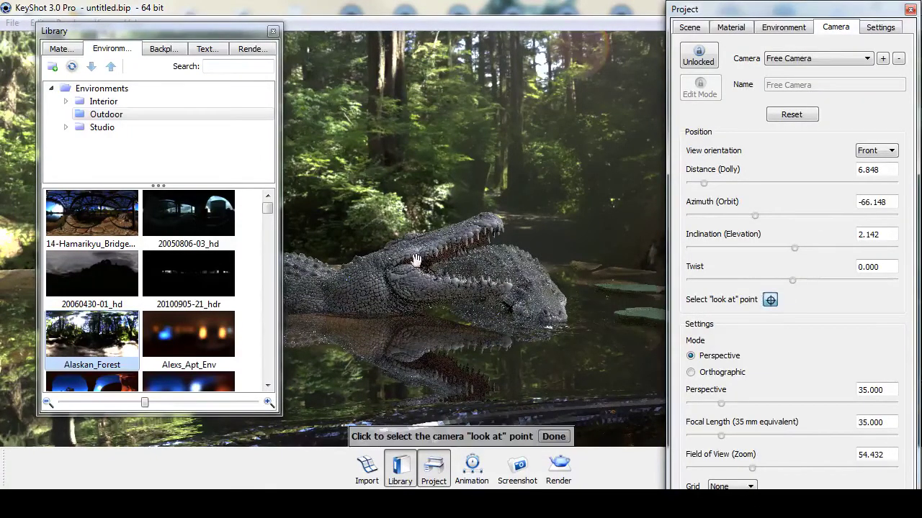
left_click(416, 252)
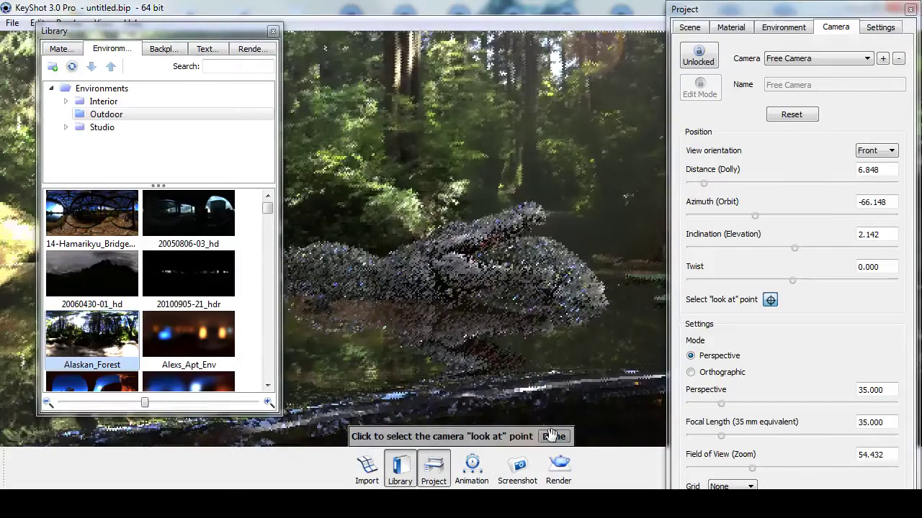
left_click(553, 436)
Try a plain colour and a backplate image as the background in place of the lighting environment
left_click_drag(622, 309, 613, 345)
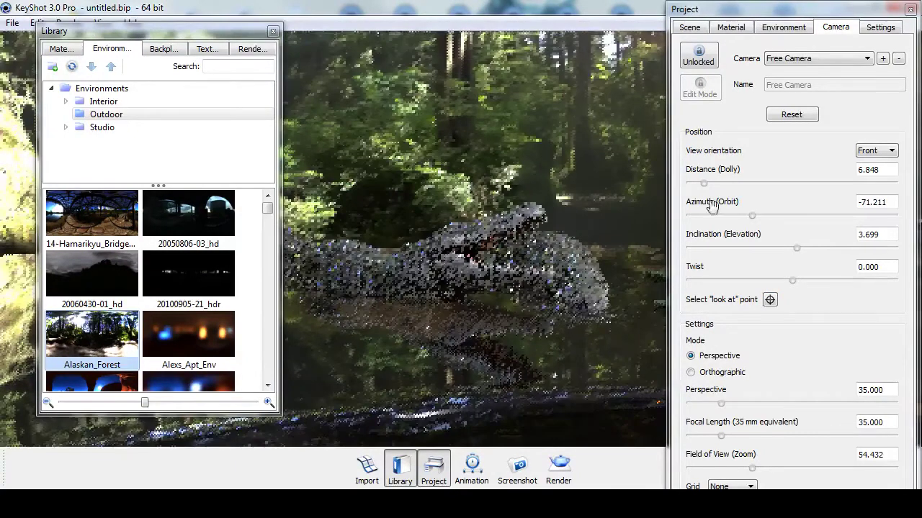
left_click(779, 27)
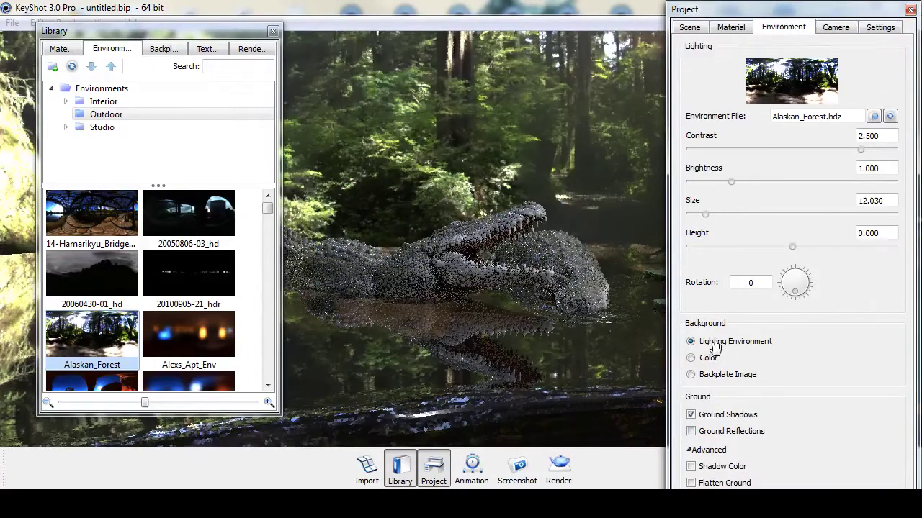
left_click(692, 358)
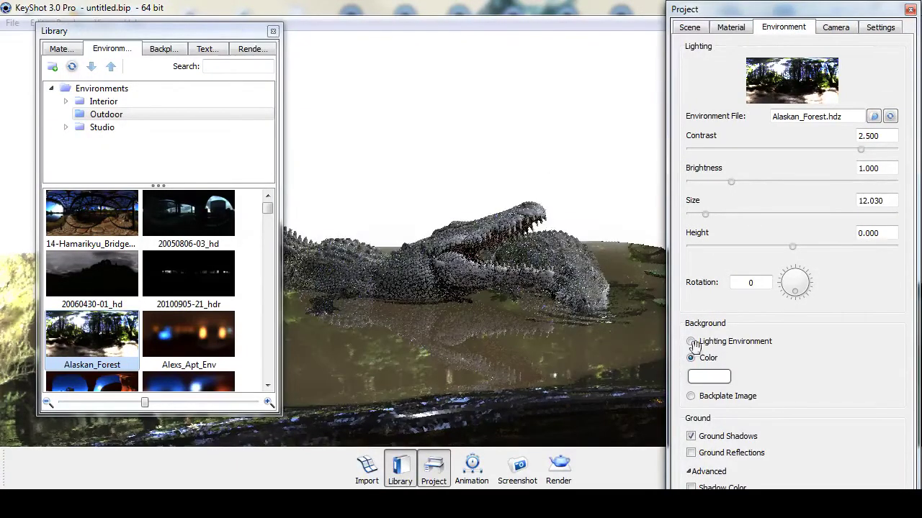
left_click(691, 342)
left_click(691, 374)
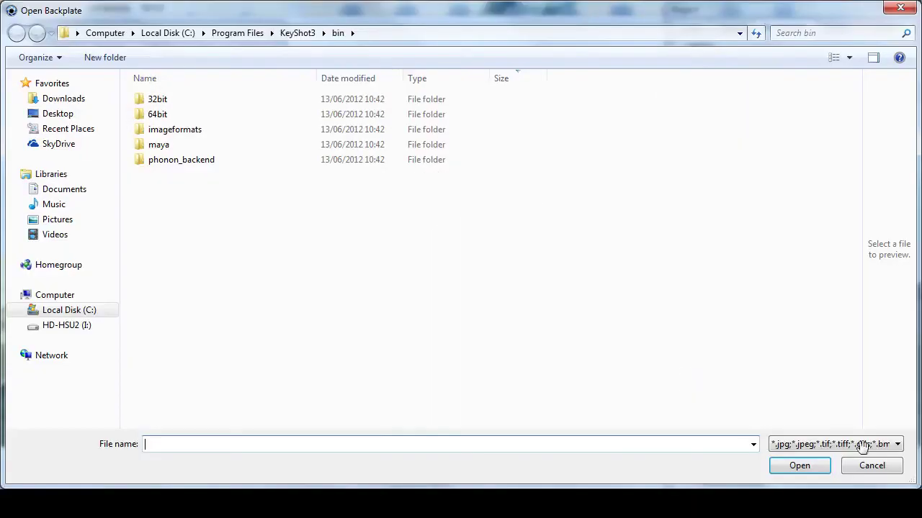
left_click(871, 466)
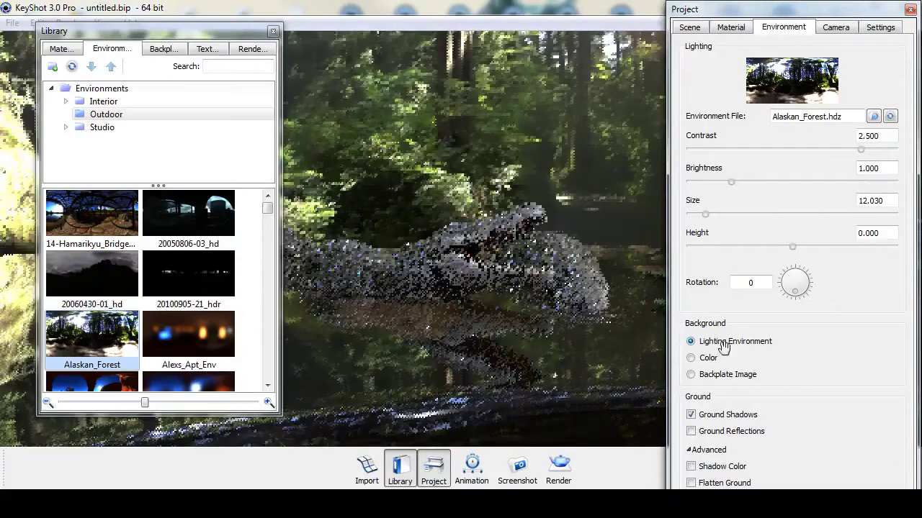
Set the environment's rotation to 125, its size to 13.075 and its height to -0.011
left_click_drag(792, 290, 787, 279)
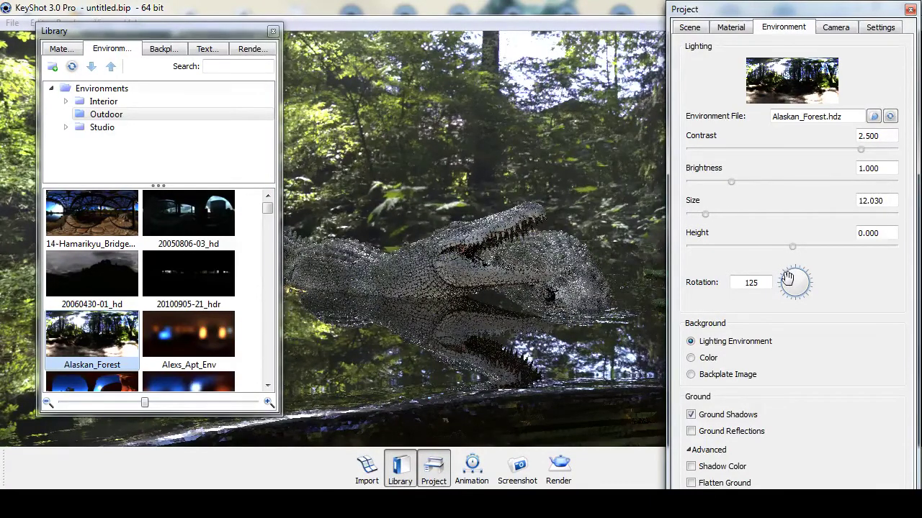
left_click_drag(565, 360, 327, 357)
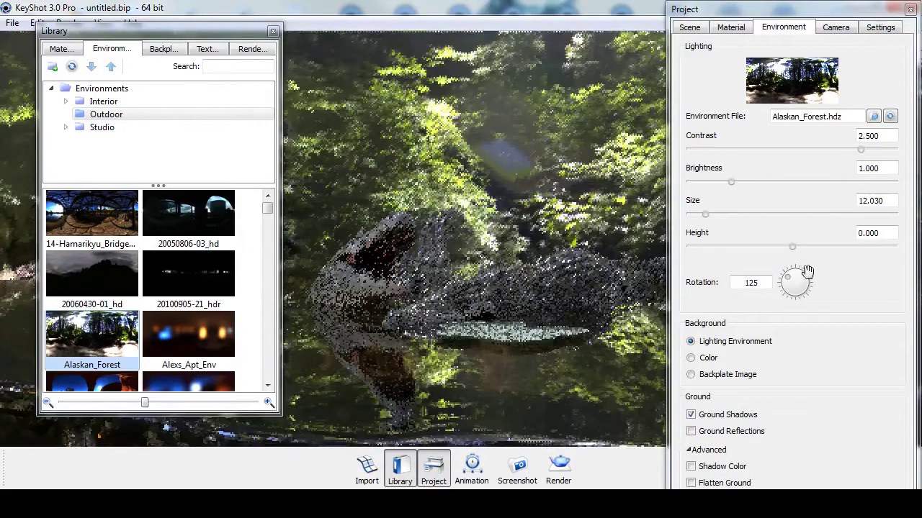
mouse_move(705, 214)
left_mouse_down()
mouse_move(689, 217)
mouse_move(707, 219)
left_mouse_up()
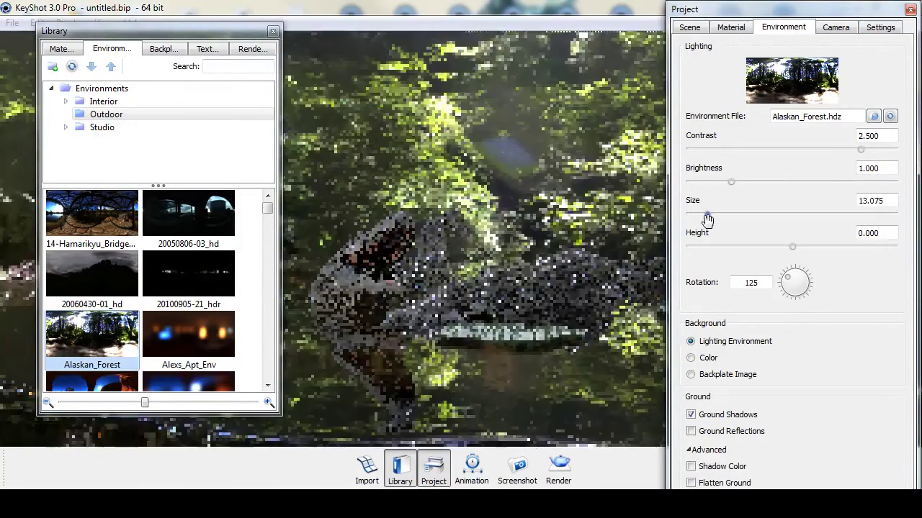
mouse_move(793, 247)
left_mouse_down()
mouse_move(803, 247)
mouse_move(792, 248)
left_mouse_up()
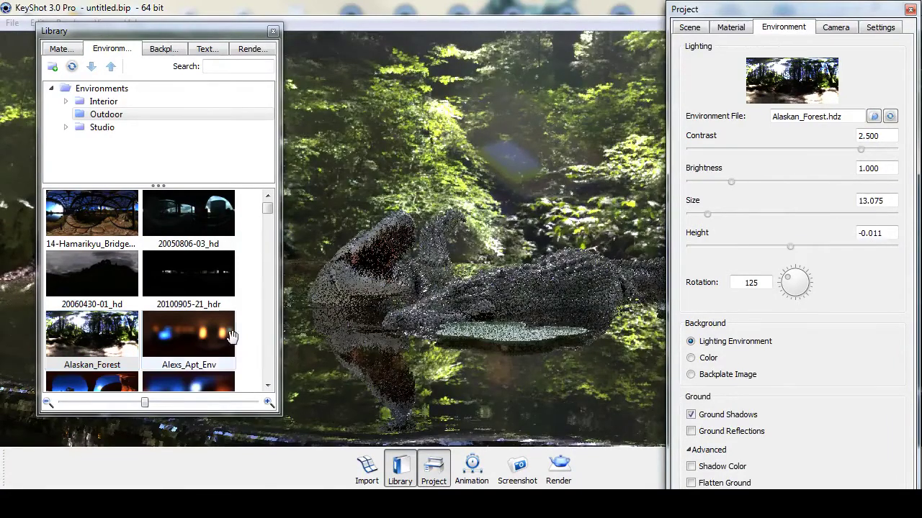
Try the HDR_041_Path and Incheon_Airport outdoor environments on the scene
left_click_drag(267, 210, 268, 272)
left_click_drag(212, 224, 450, 144)
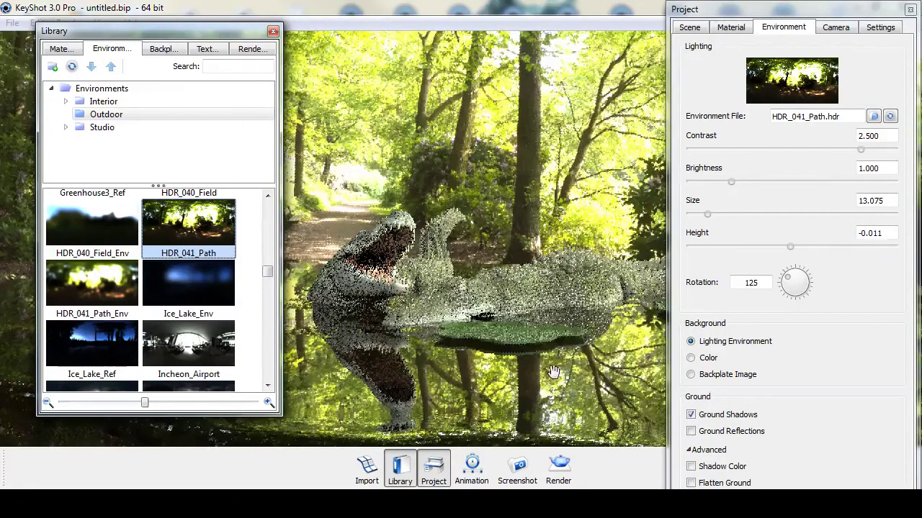
left_click_drag(267, 272, 267, 274)
left_click_drag(207, 263, 449, 147)
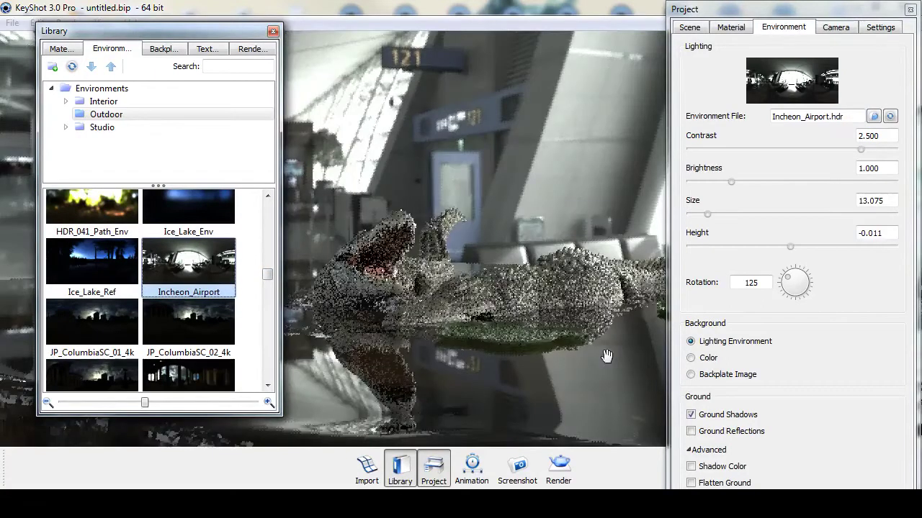
left_click_drag(543, 386, 482, 384)
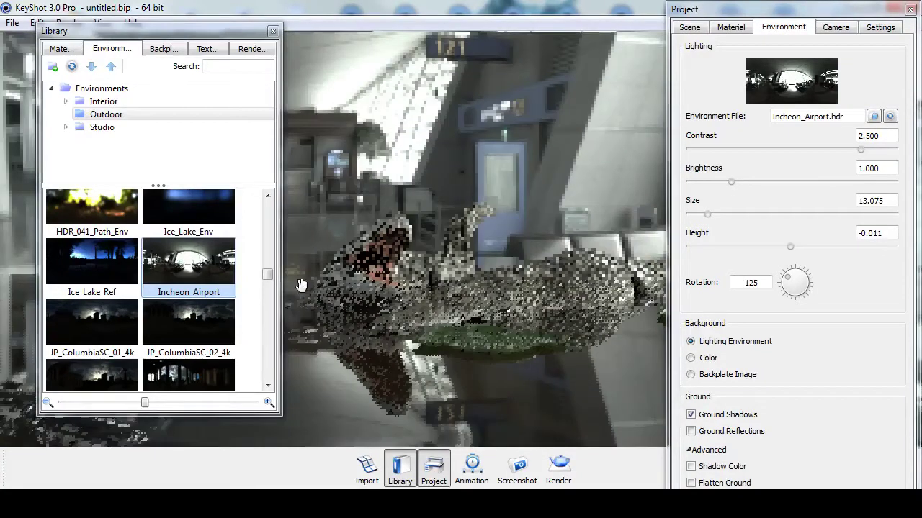
Apply the Topanga_Forest_B_3k outdoor environment to the crocodile scene
scroll(268, 274, "down", 8)
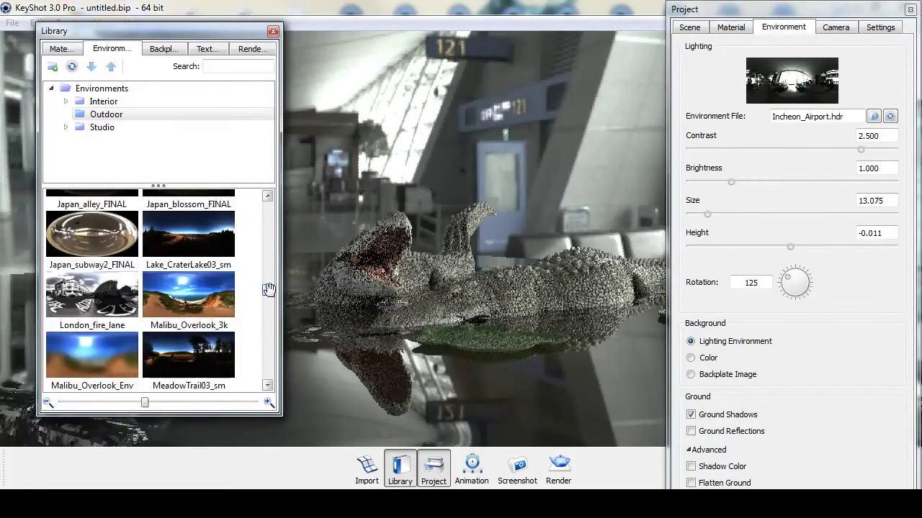
scroll(268, 296, "down", 5)
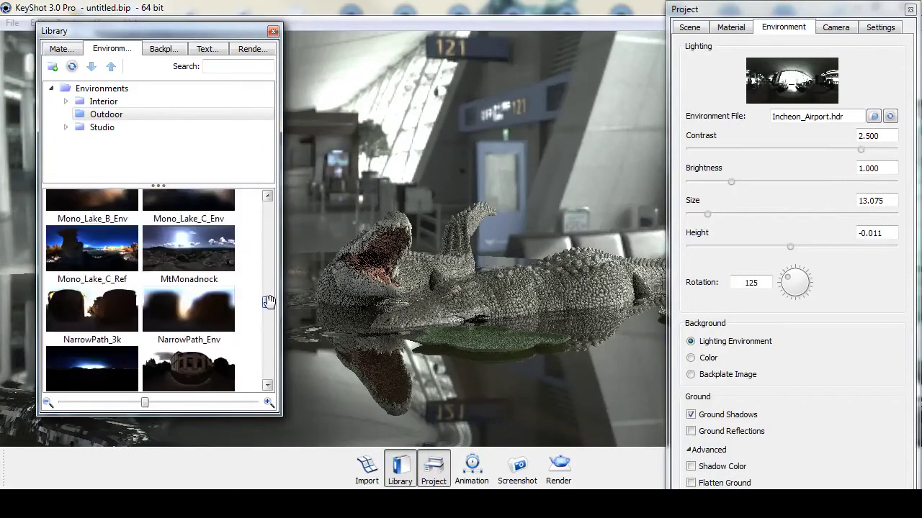
scroll(267, 306, "down", 3)
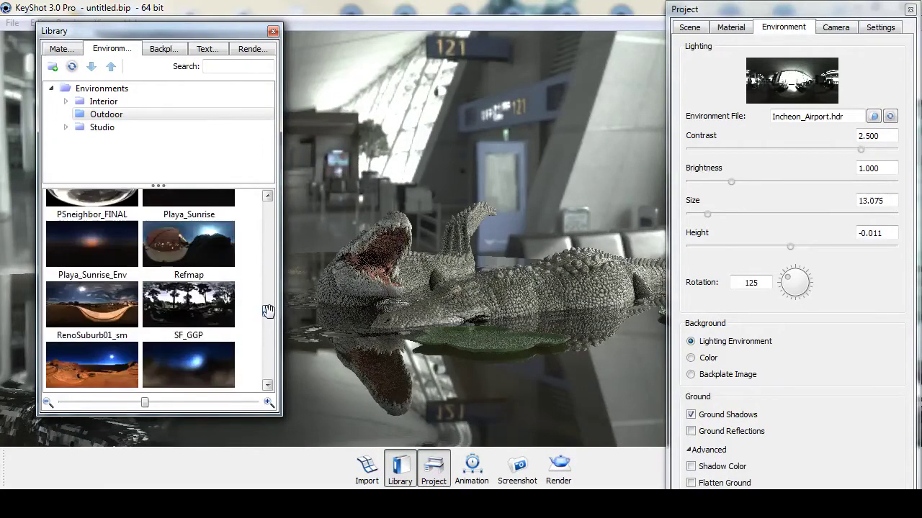
scroll(268, 310, "down", 1)
scroll(267, 312, "down", 4)
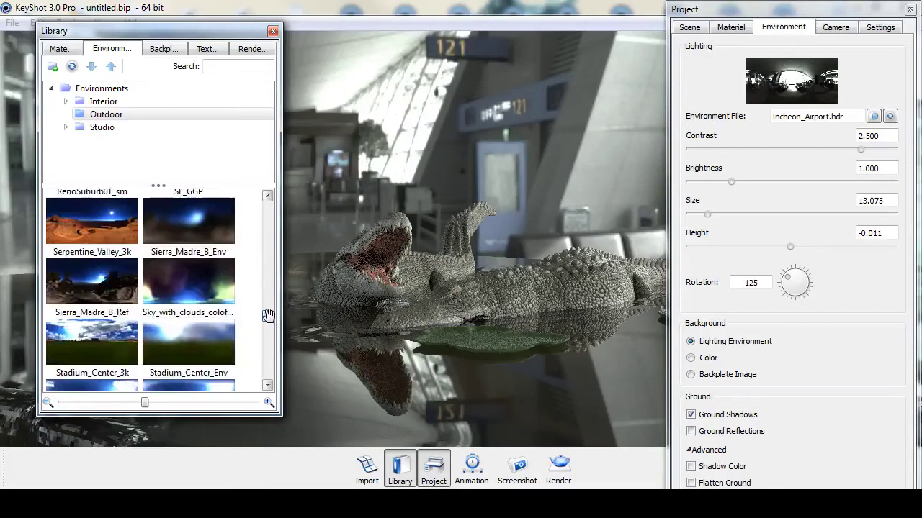
scroll(268, 321, "down", 1)
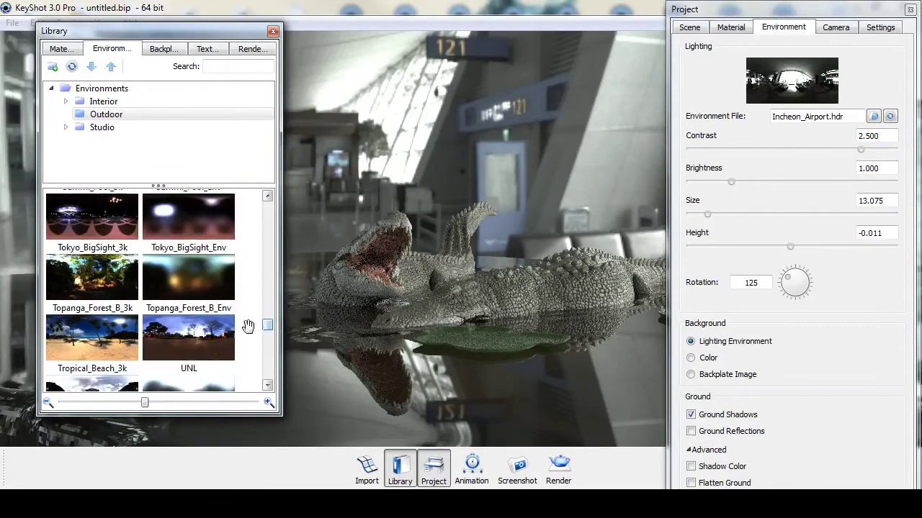
left_click(94, 283)
left_click_drag(94, 283, 508, 172)
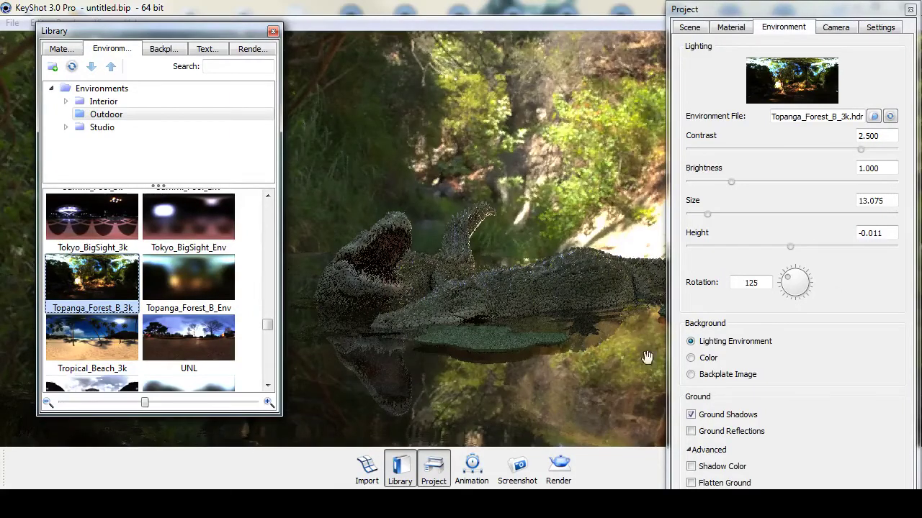
Rotate the environment to 293 and frame the crocodile against the bright grasses
left_click_drag(557, 401, 583, 382)
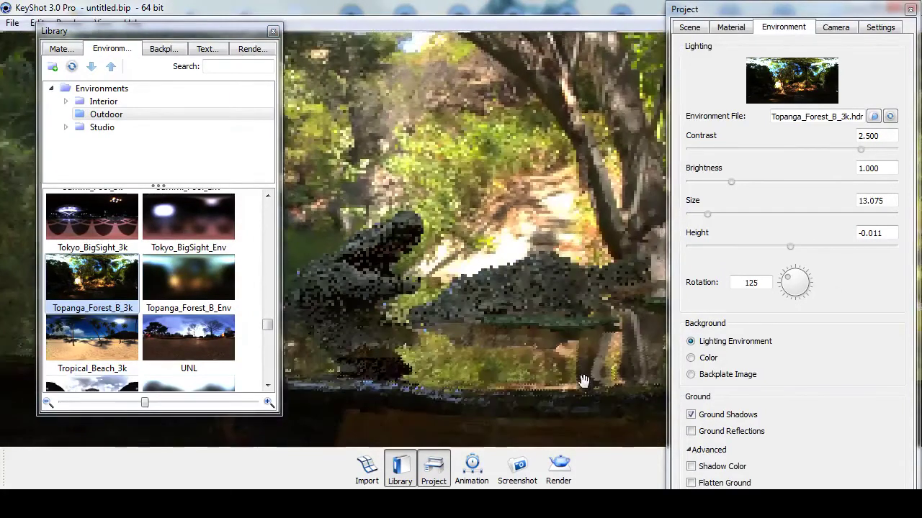
left_click_drag(790, 277, 803, 285)
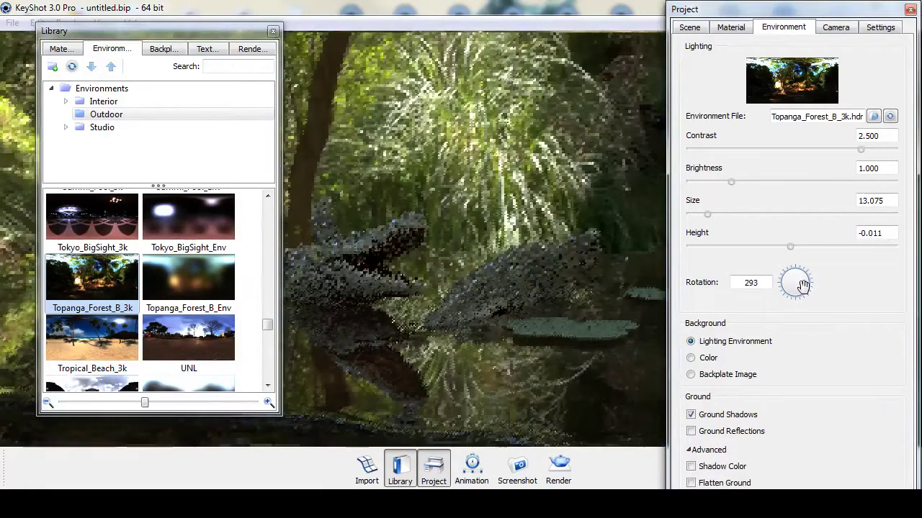
left_click_drag(604, 387, 564, 322)
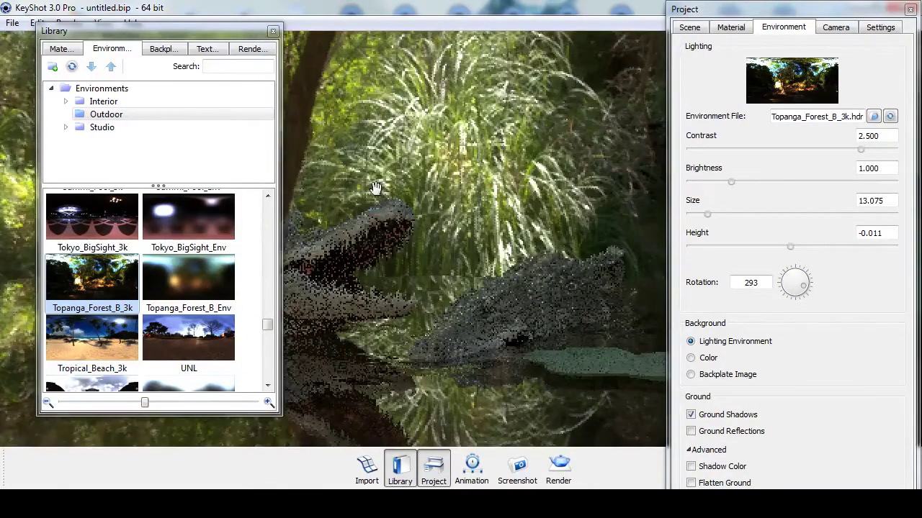
Close the Library and Project windows and view the crocodile from a slightly higher angle
left_click(273, 31)
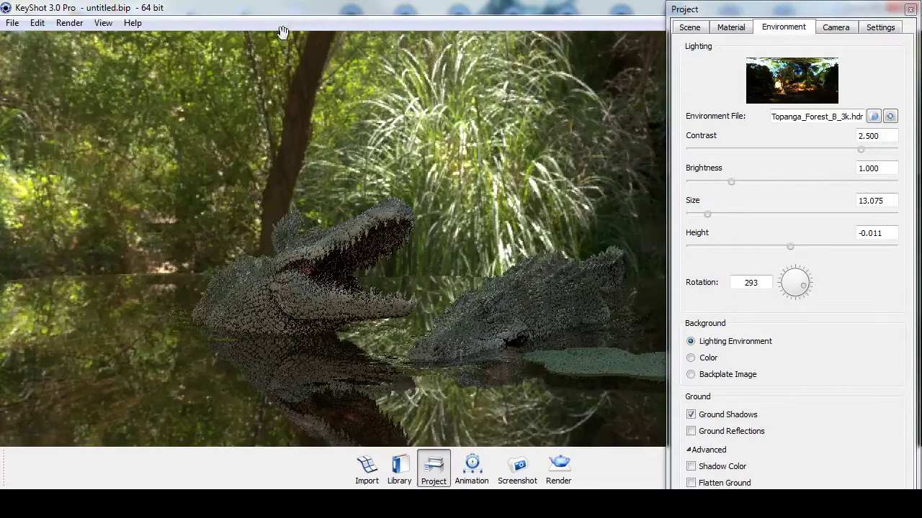
left_click(910, 9)
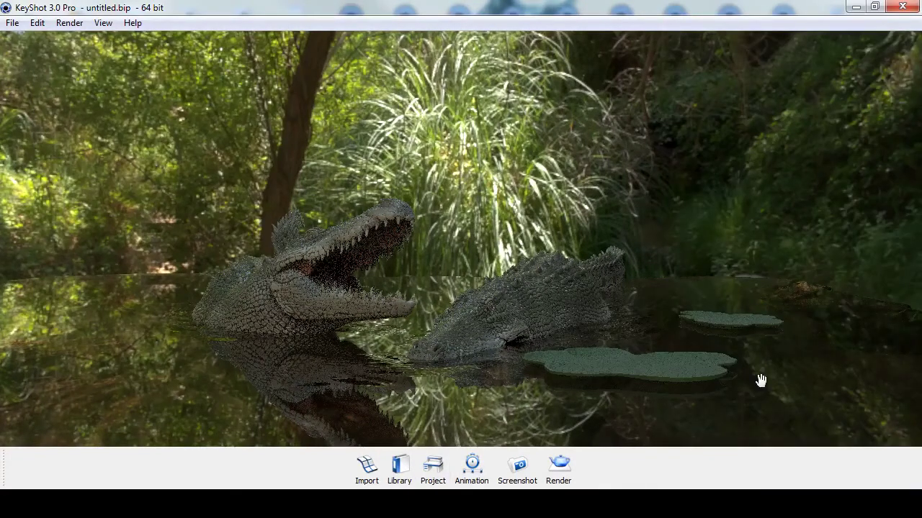
mouse_move(694, 393)
left_mouse_down()
mouse_move(671, 399)
mouse_move(688, 397)
left_mouse_up()
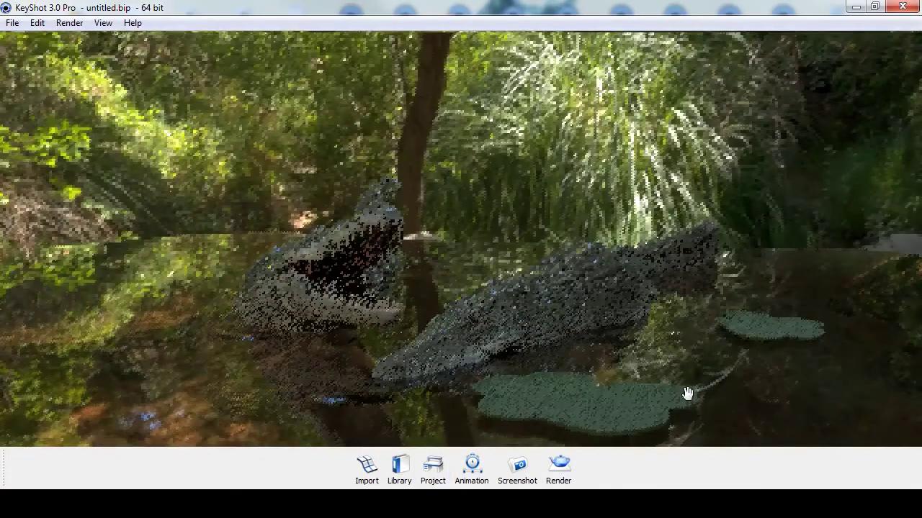
Orbit the camera around the crocodile until its open jaws stand in front of the bright grasses
left_click_drag(540, 405, 895, 421)
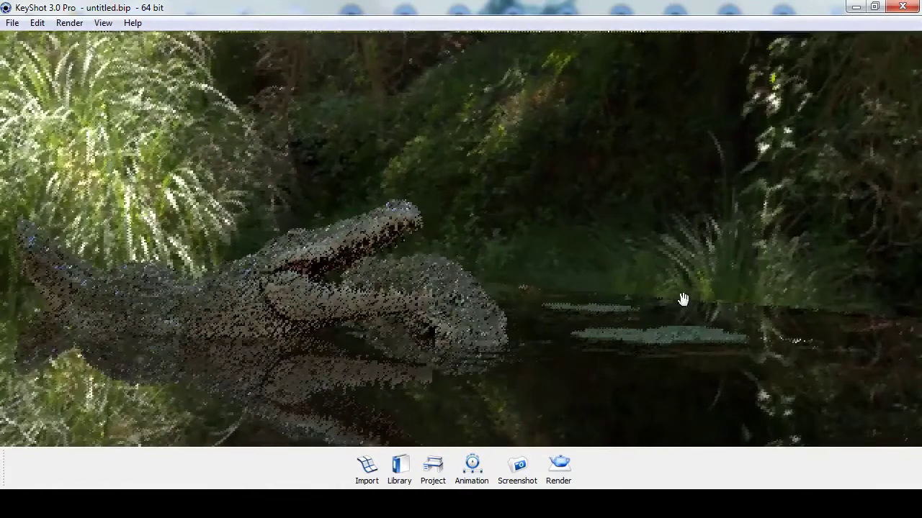
left_click_drag(681, 301, 802, 298)
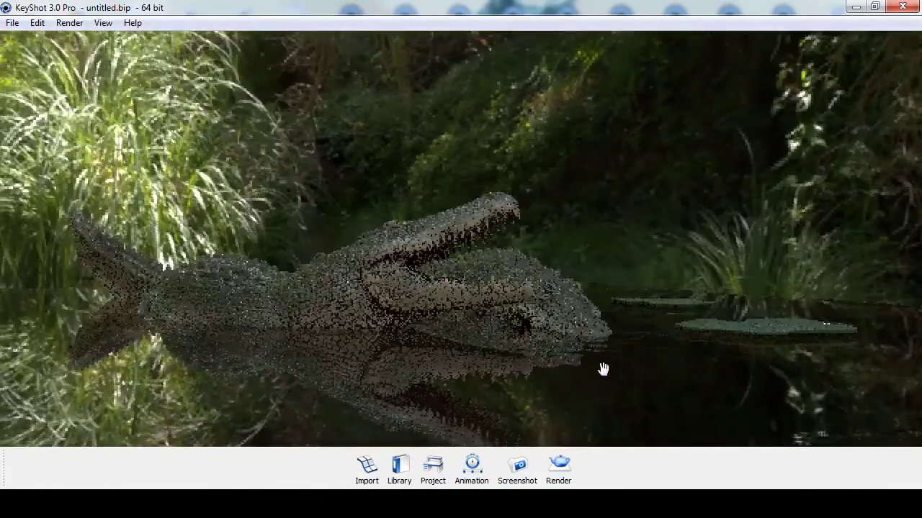
left_click_drag(262, 393, 142, 393)
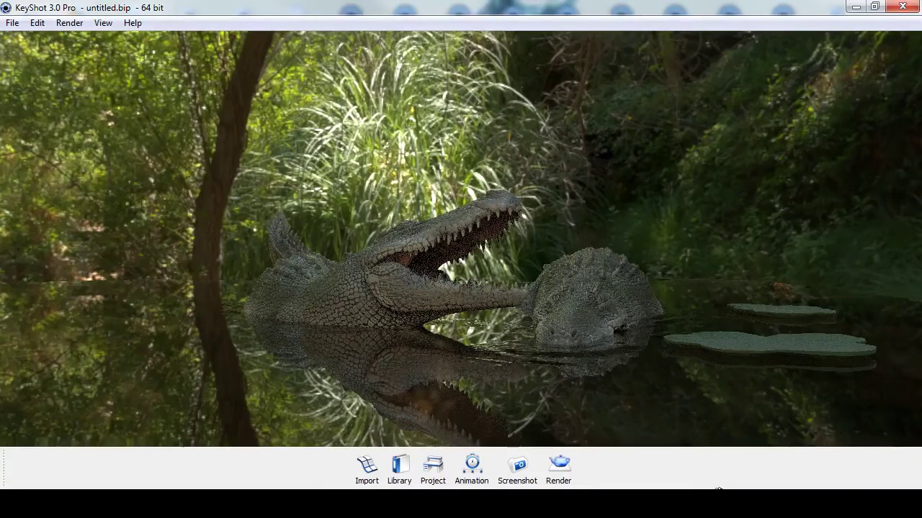
Try different rotations of the Topanga_Forest_B_3k environment, including 256, 135 and 156, ending at -128
left_click(432, 469)
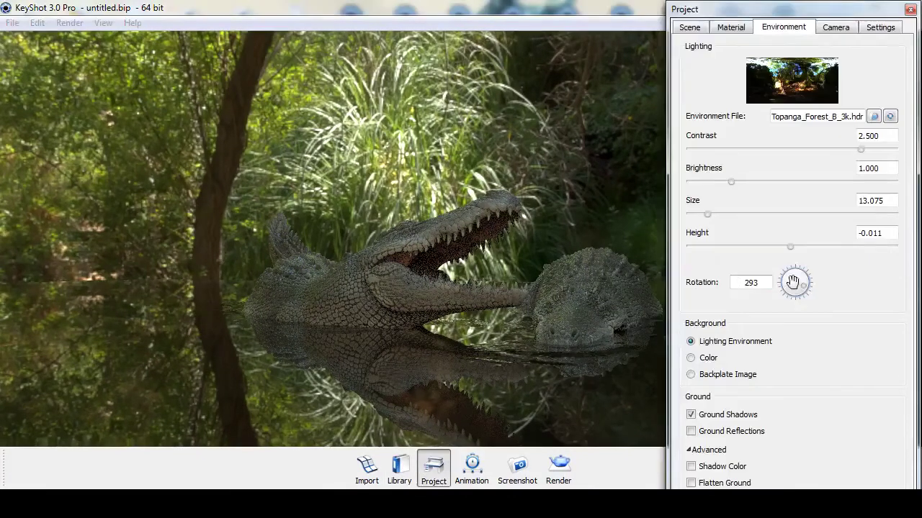
left_click_drag(802, 286, 804, 281)
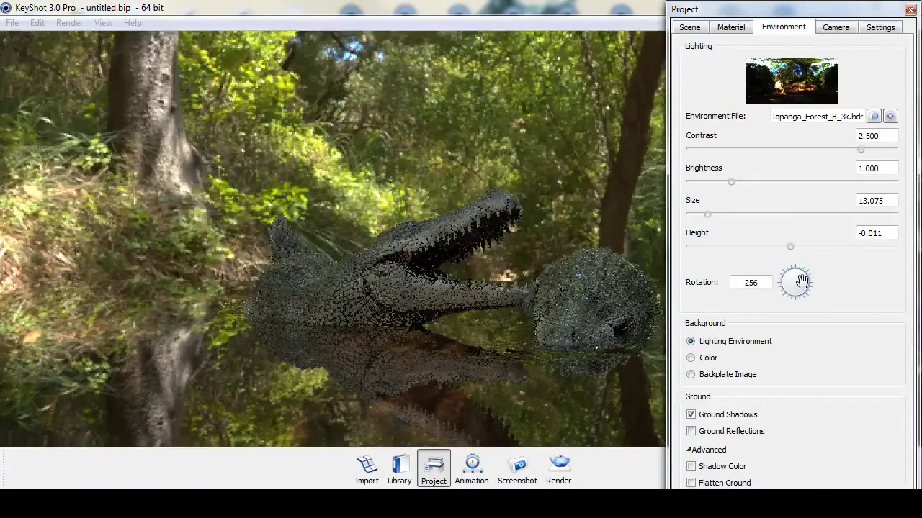
left_click_drag(801, 280, 790, 279)
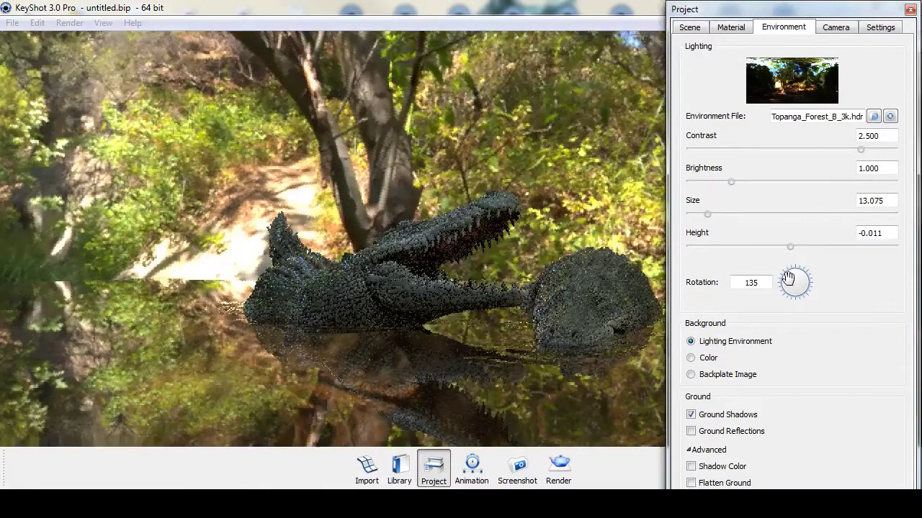
left_click_drag(788, 278, 792, 279)
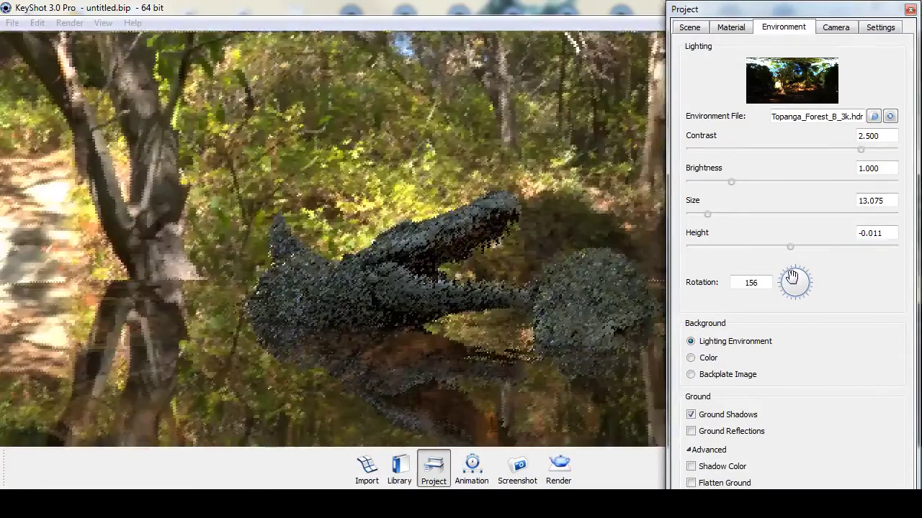
mouse_move(786, 281)
left_mouse_down()
mouse_move(800, 285)
mouse_move(804, 276)
left_mouse_up()
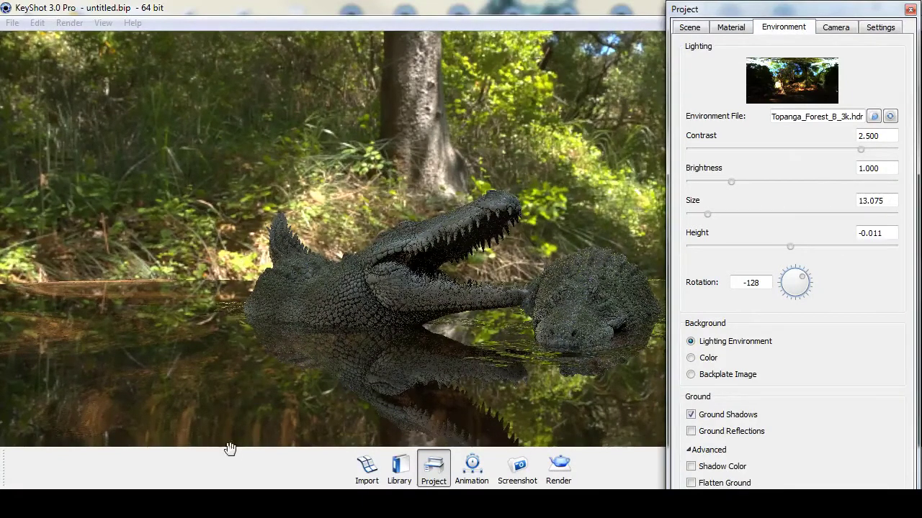
Try the hdri-locations_urban_4k outdoor environment on the scene and rotate it to -84
left_click(399, 469)
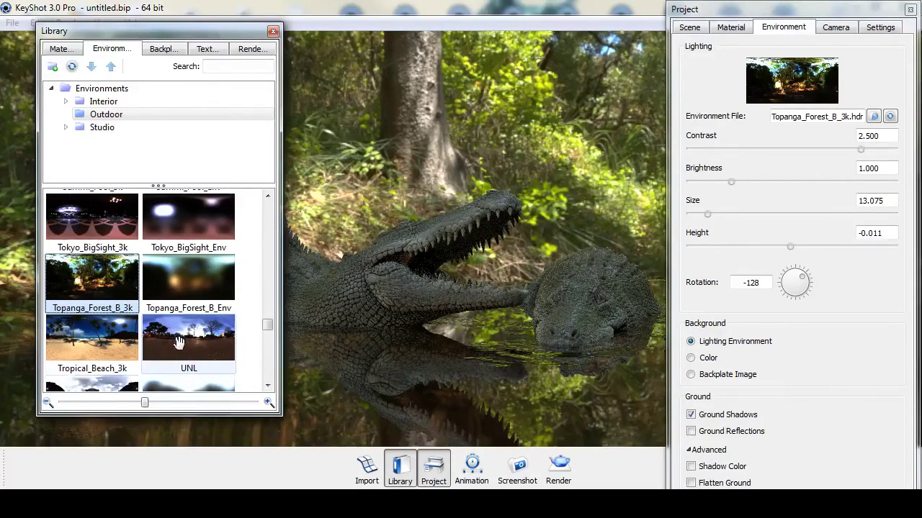
mouse_move(262, 325)
left_mouse_down()
mouse_move(265, 349)
mouse_move(267, 341)
left_mouse_up()
left_click_drag(96, 317, 364, 156)
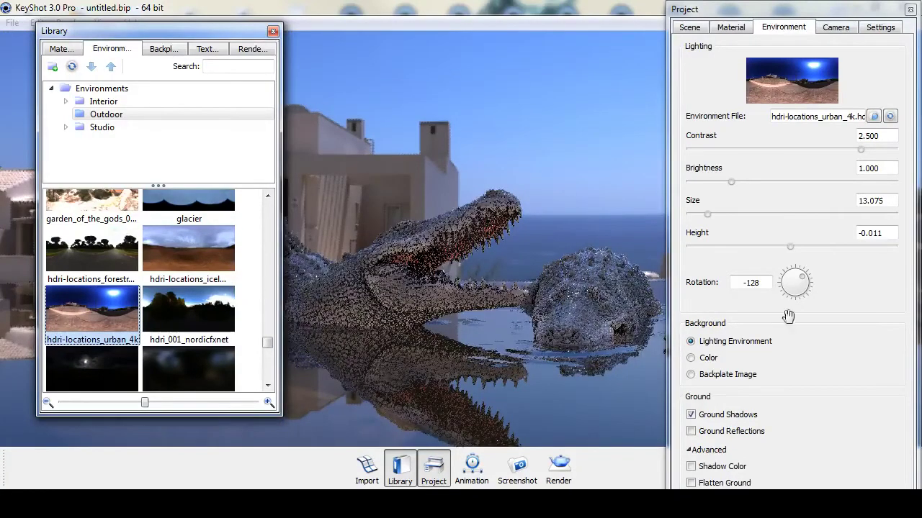
left_click_drag(795, 276, 800, 283)
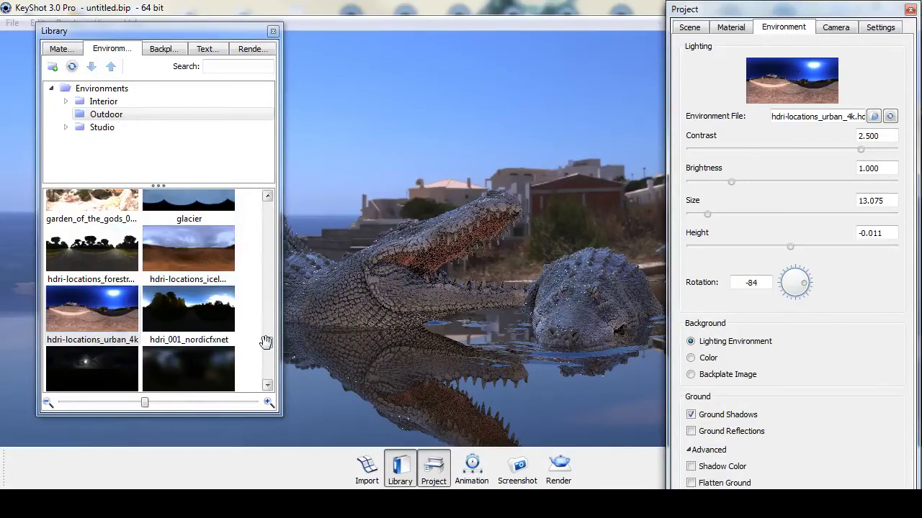
Apply the Topanga_Forest_B_3k outdoor environment to the scene again and close the Library window
scroll(266, 351, "down", 4)
scroll(267, 351, "down", 8)
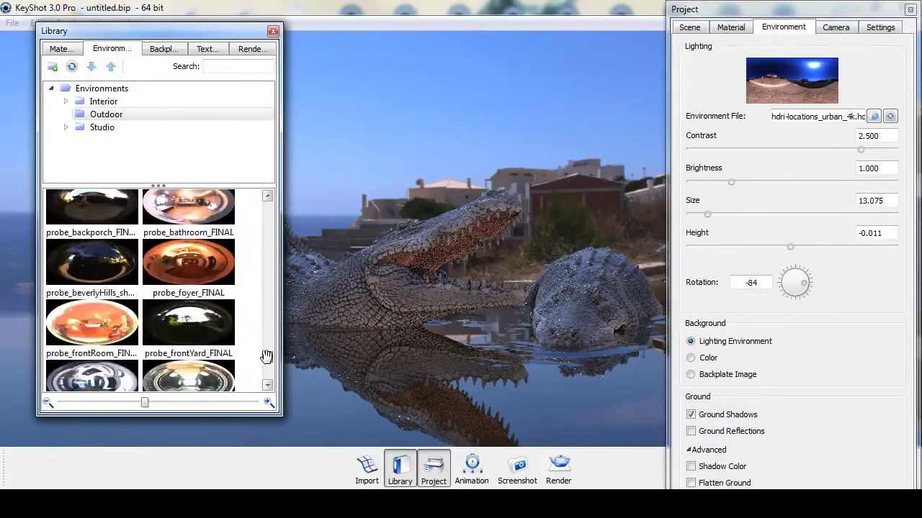
left_click_drag(266, 367, 267, 324)
left_click_drag(101, 257, 382, 138)
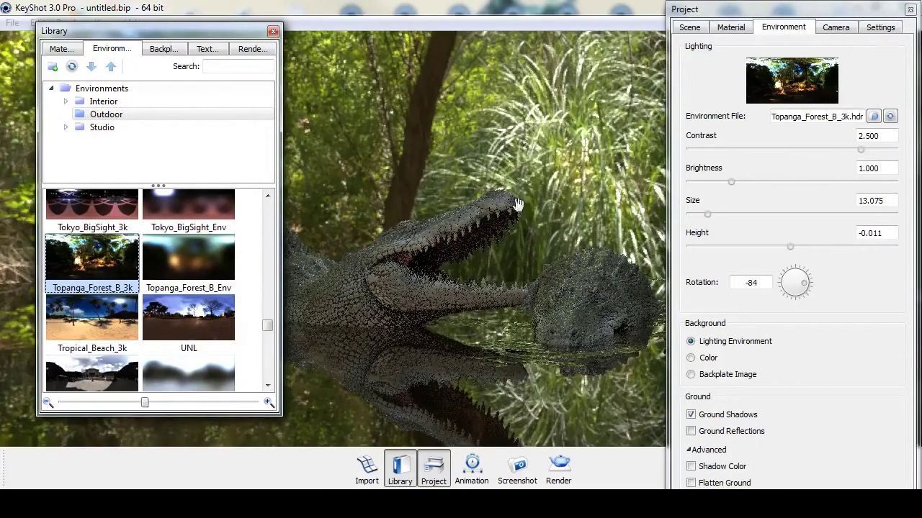
left_click(272, 32)
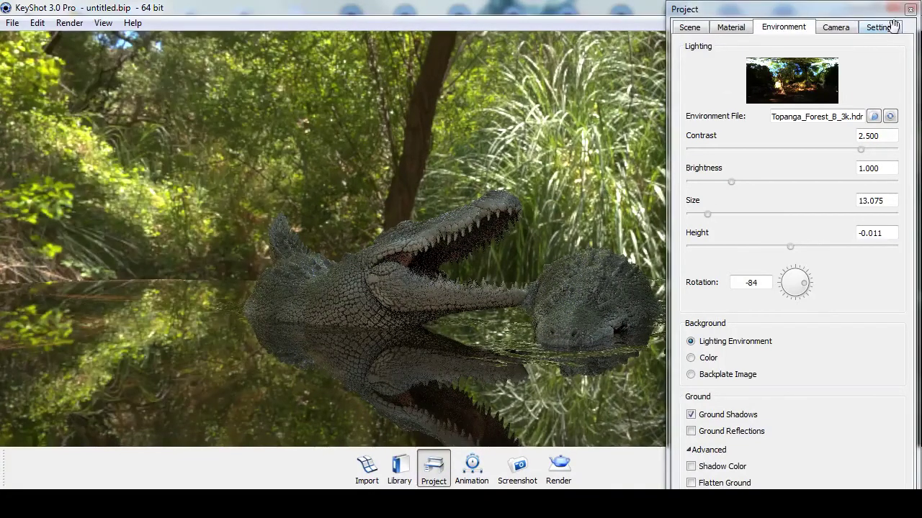
Set the camera's perspective to 43.415 and close the Project window
left_click(836, 29)
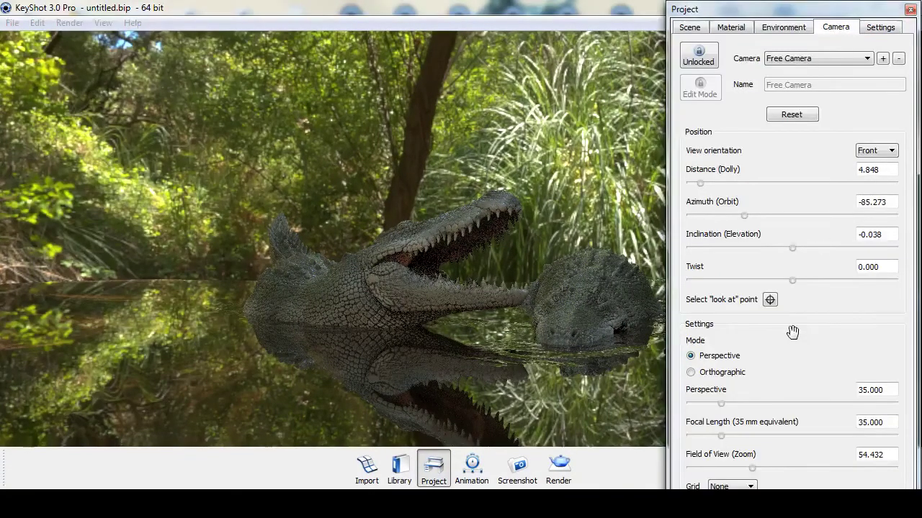
left_click_drag(718, 402, 730, 403)
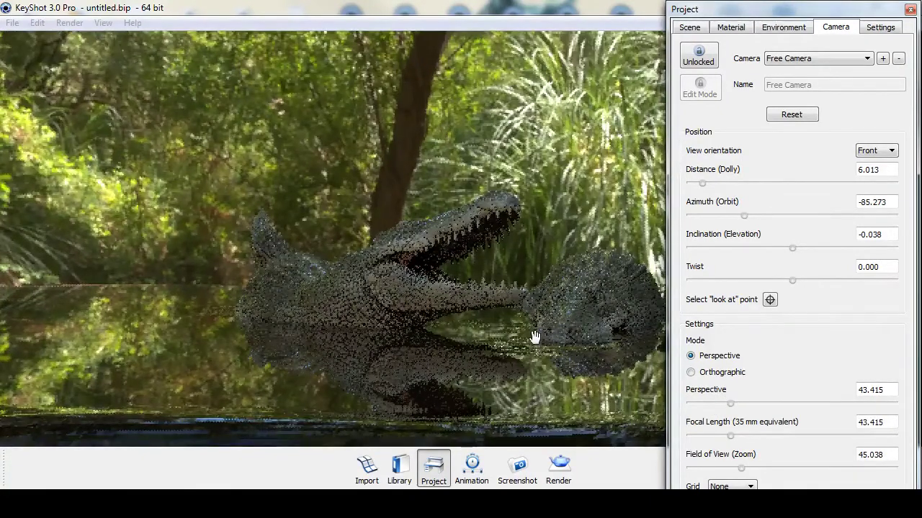
left_click(910, 8)
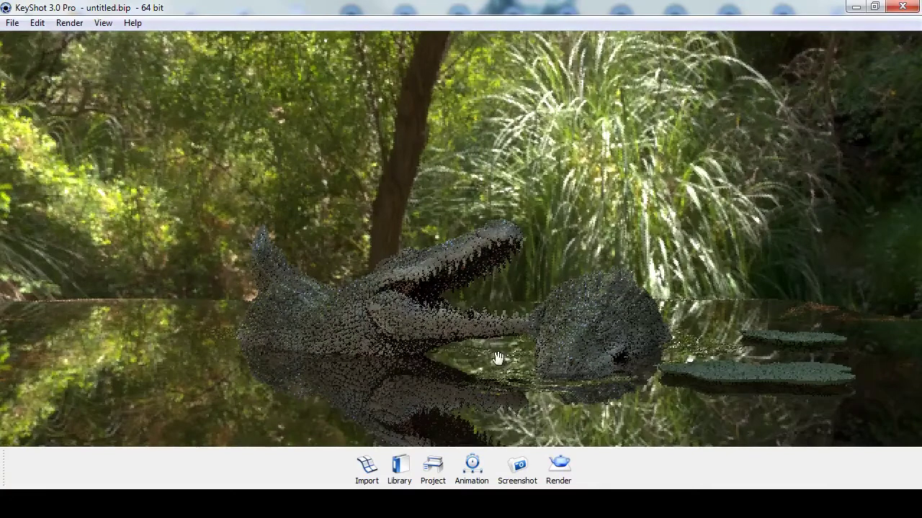
In the still image render options, choose the 640 x 289 preset and set the print width to 15 inches
left_click(558, 469)
left_click_drag(697, 140, 403, 31)
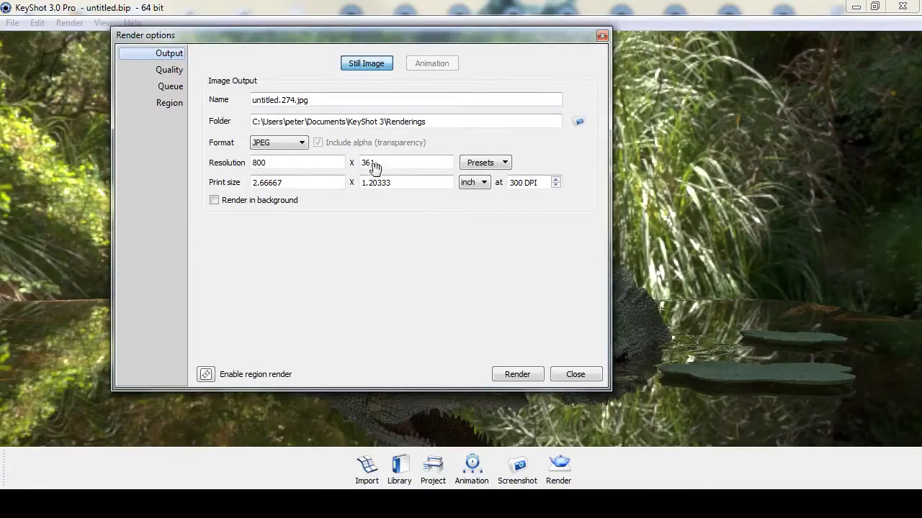
left_click(478, 165)
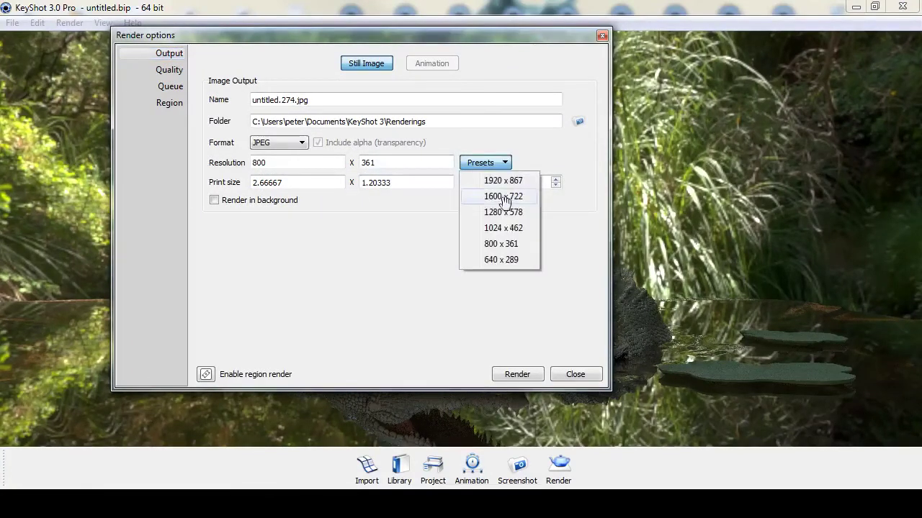
left_click(504, 259)
left_click_drag(291, 185, 232, 185)
type("15")
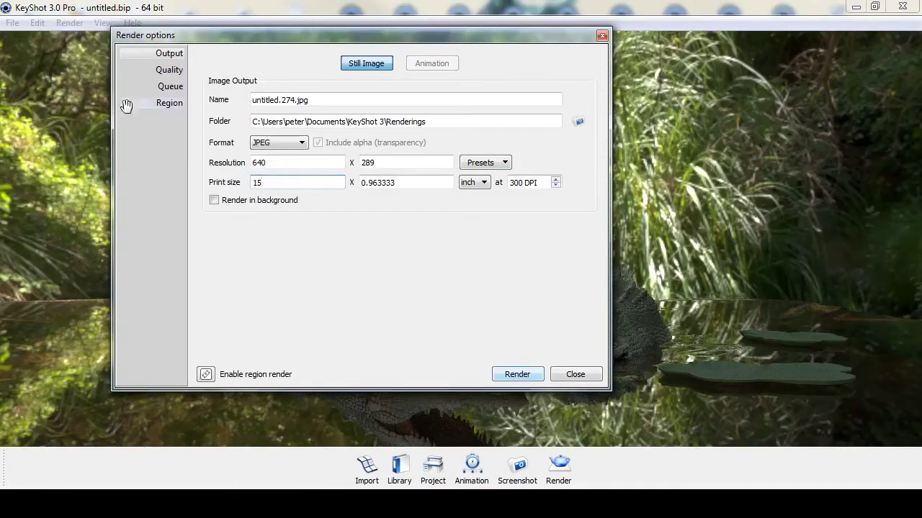
Raise the render's shadow quality to 1.288
left_click(164, 72)
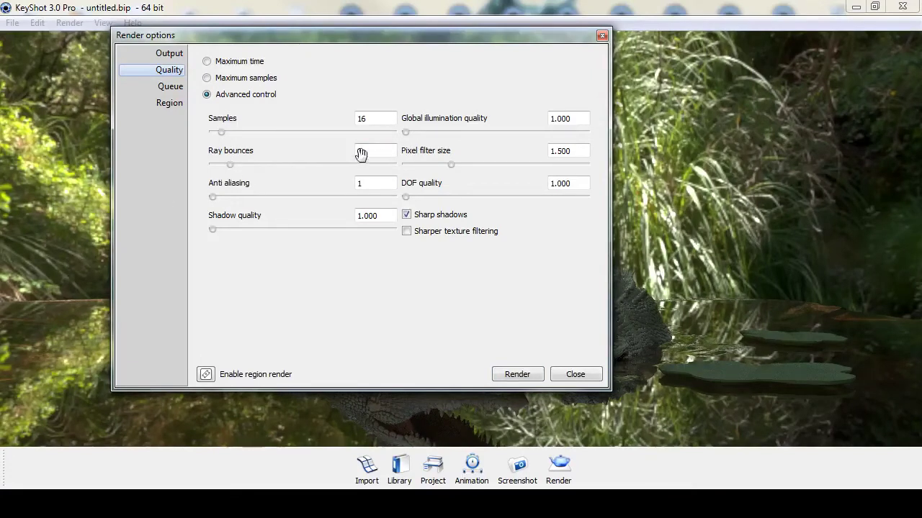
left_click_drag(213, 229, 218, 229)
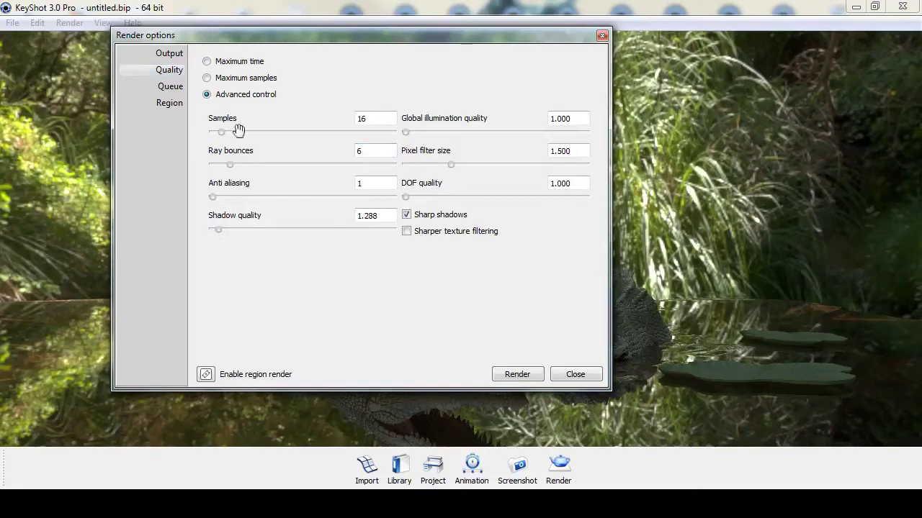
Set the print resolution to 200 DPI and start rendering the still image
left_click(162, 55)
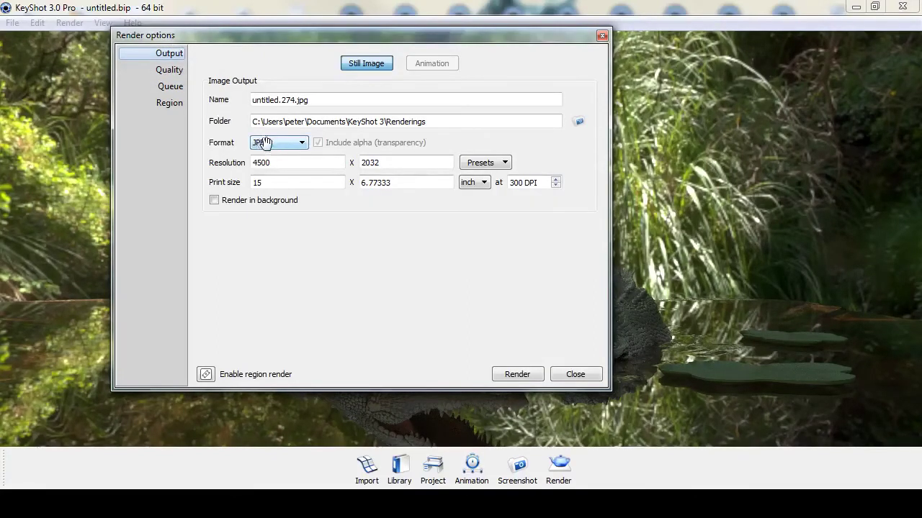
left_click(555, 186)
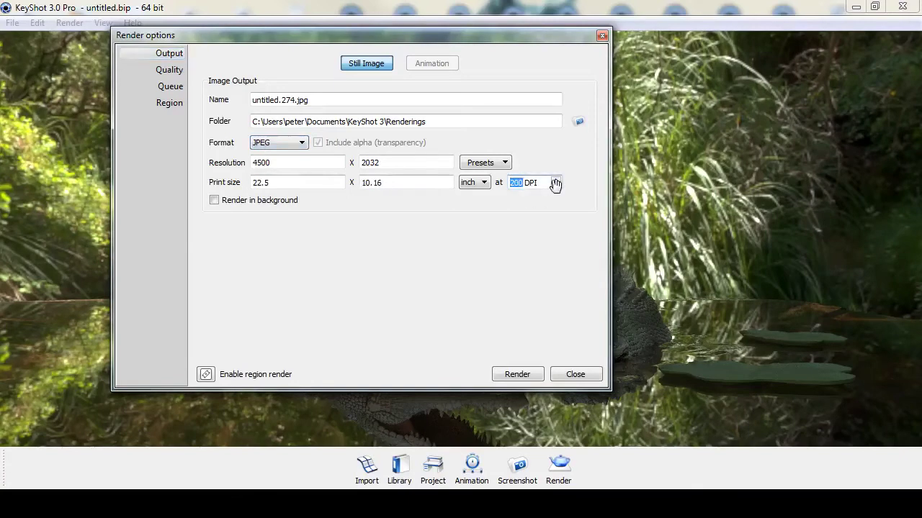
left_click(525, 375)
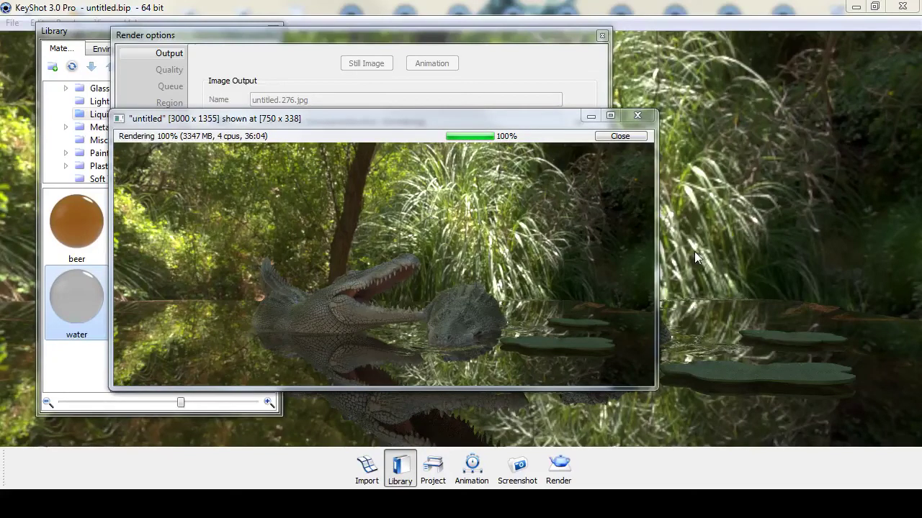
Close the finished render, the render options and the Library window
left_click(618, 138)
left_click(602, 36)
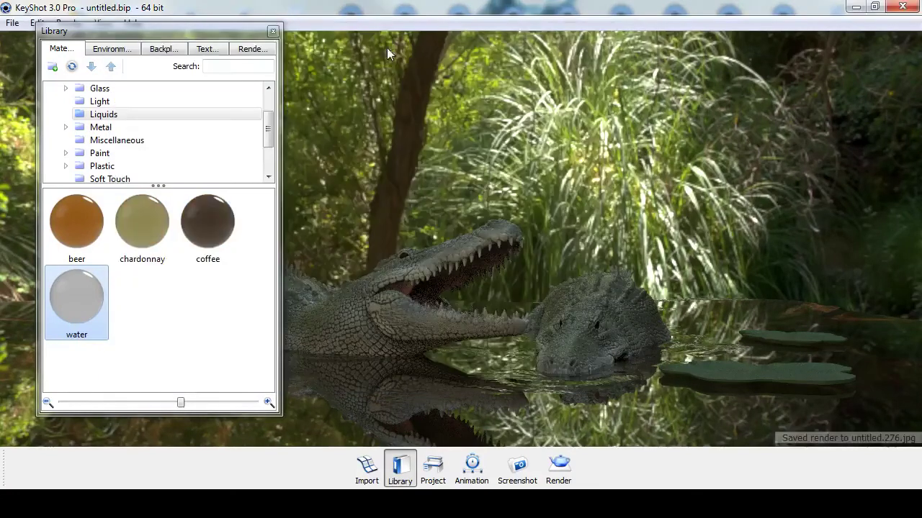
left_click(274, 32)
left_click(68, 23)
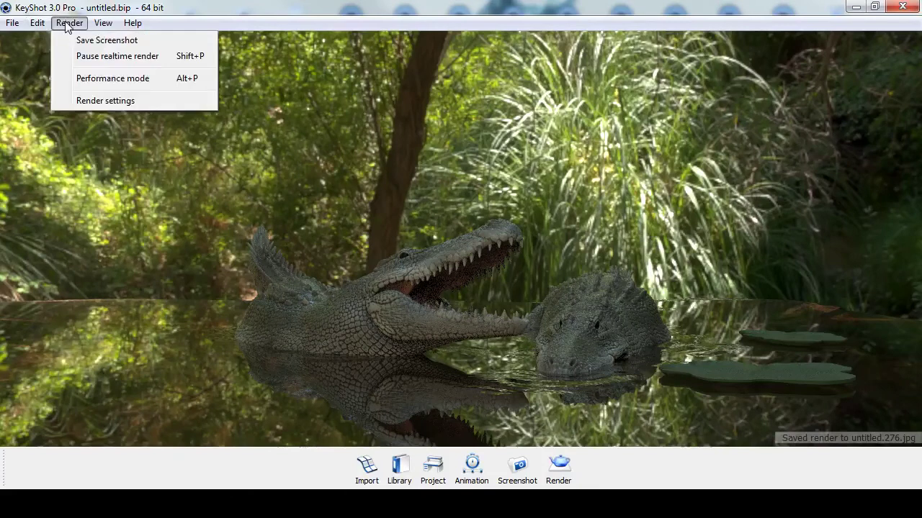
mouse_move(41, 28)
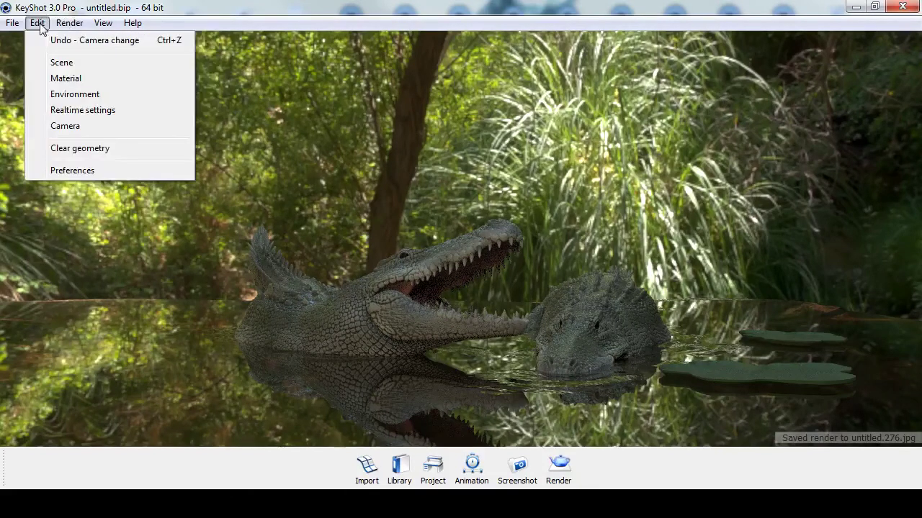
mouse_move(105, 27)
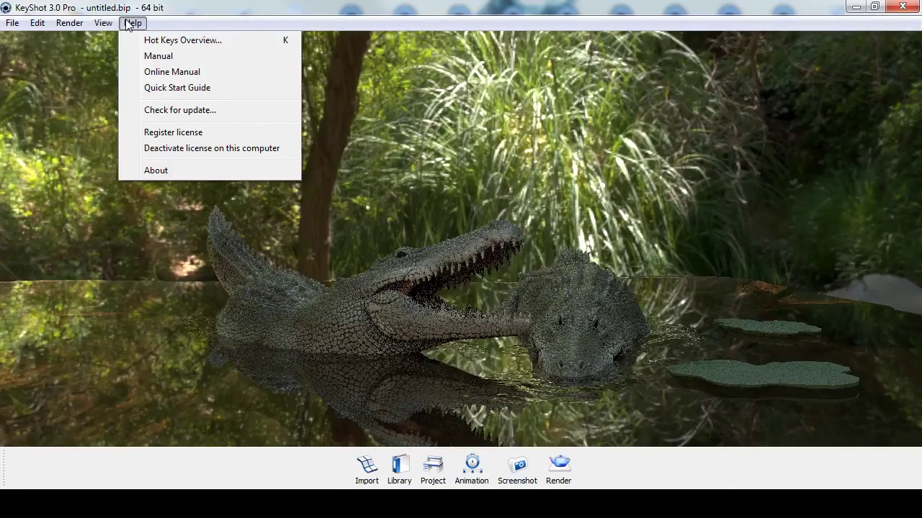
left_click(530, 301)
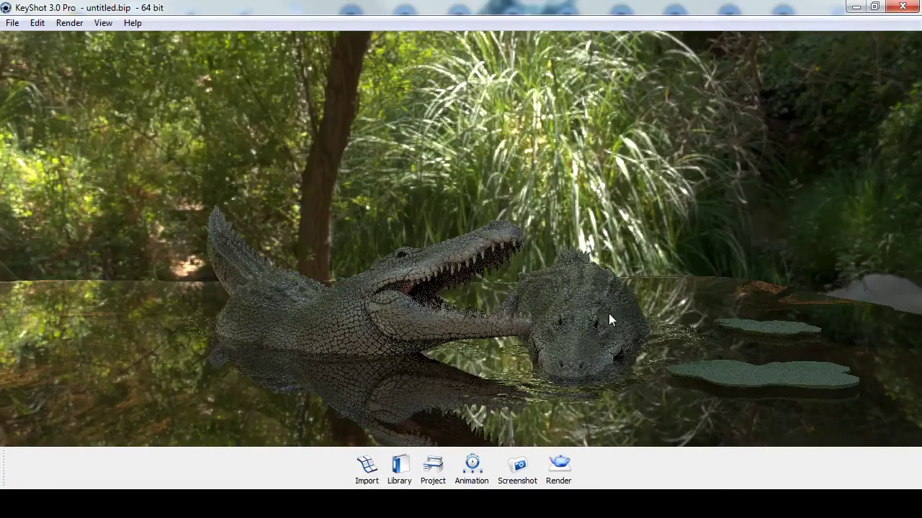
Find the finished crocodile render among the Library's renderings and open it in Windows Live Photo Gallery
left_click(398, 468)
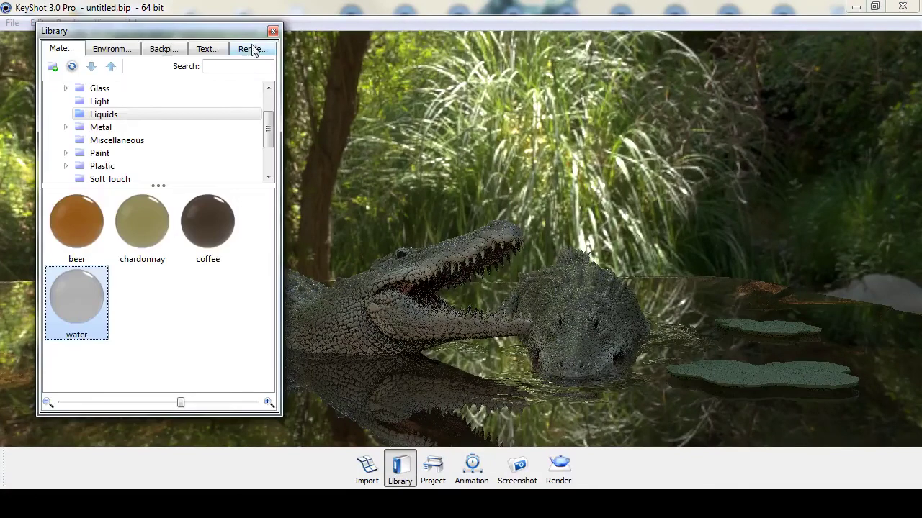
left_click(252, 49)
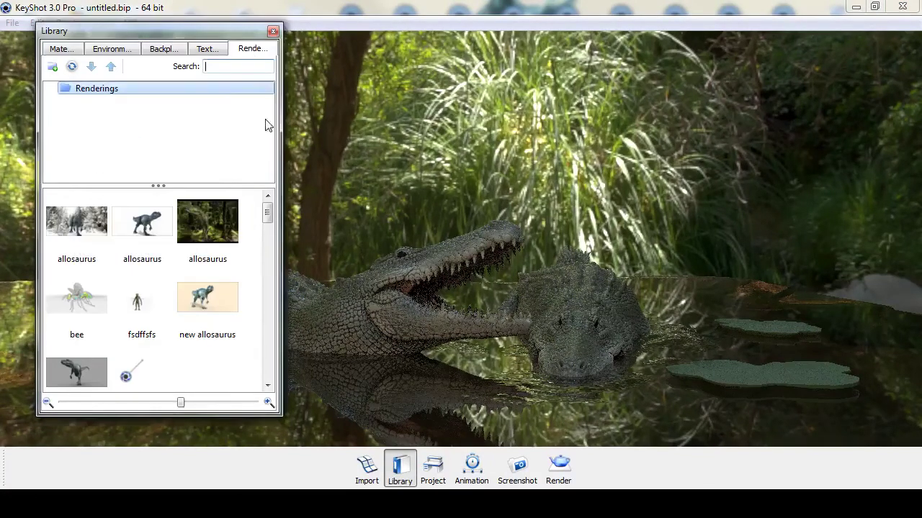
left_click_drag(267, 214, 266, 288)
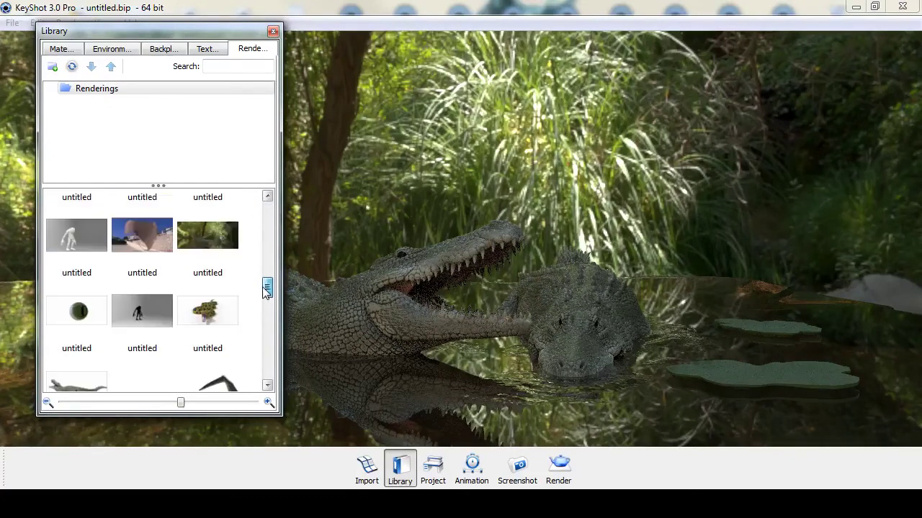
left_click(220, 246)
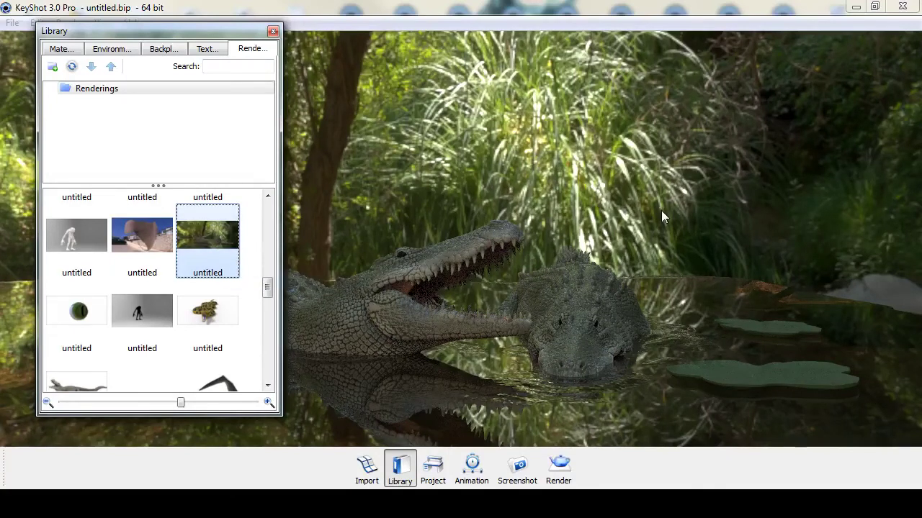
double_click(214, 230)
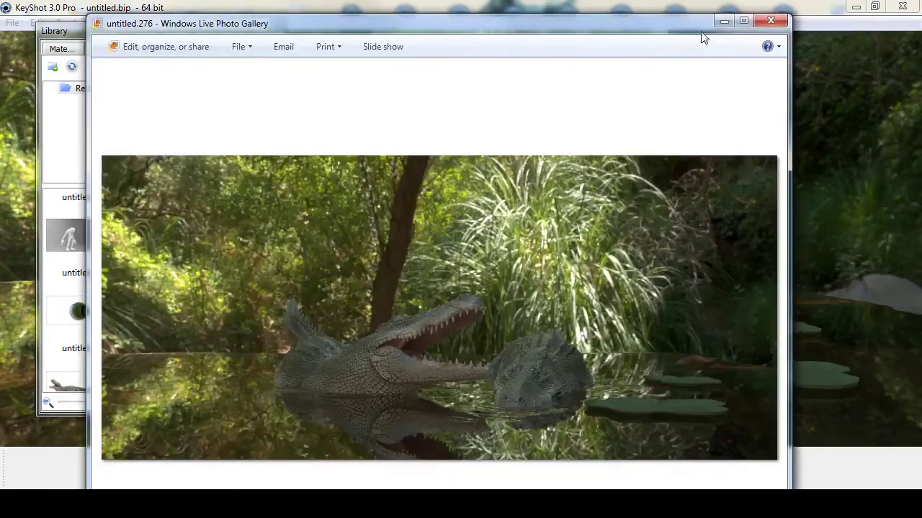
View the crocodile render in a maximized viewer, and close both the photo viewer and the Library window
left_click(743, 21)
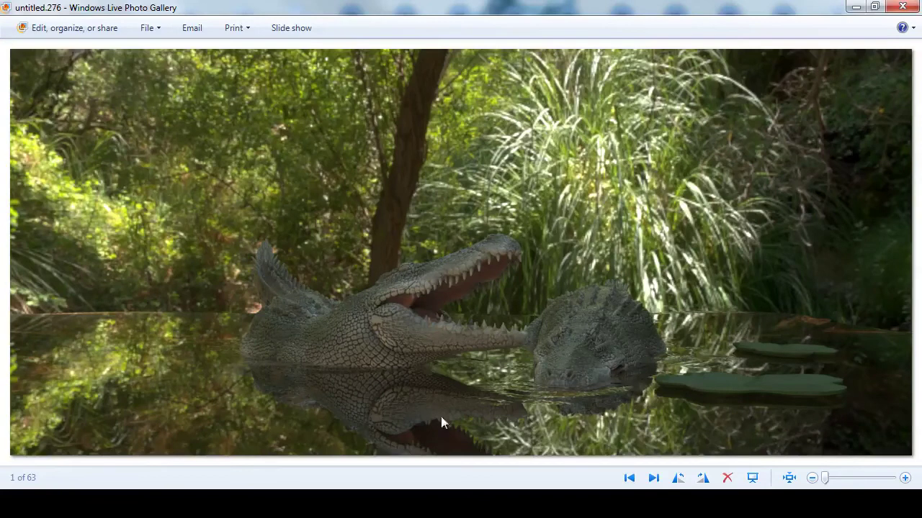
left_click(902, 7)
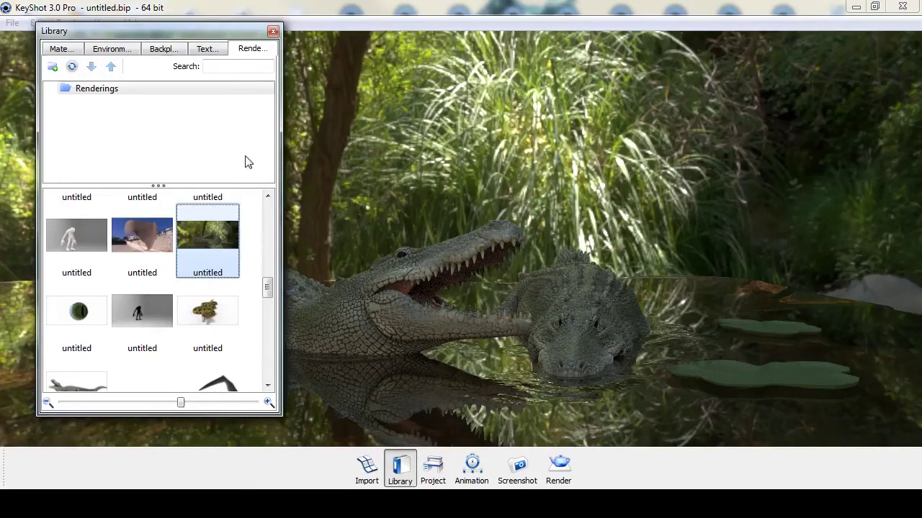
left_click_drag(122, 31, 230, 47)
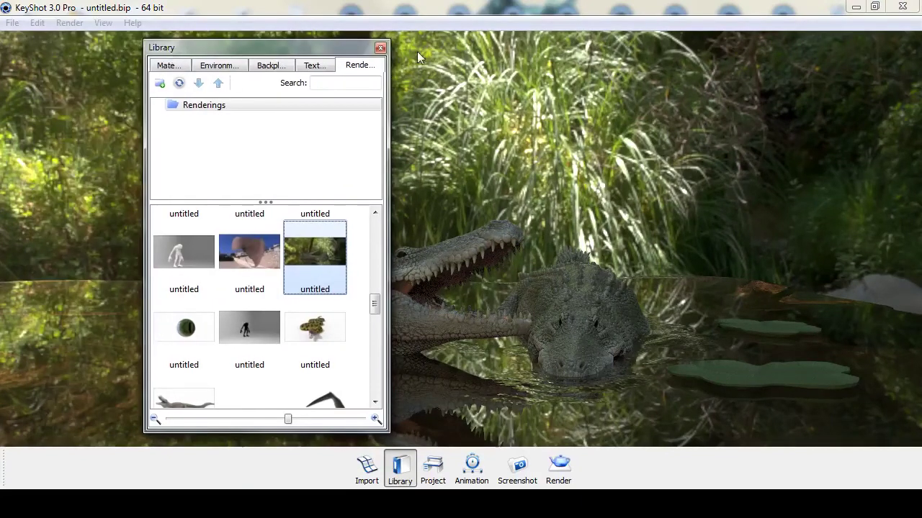
left_click(380, 47)
left_click(32, 23)
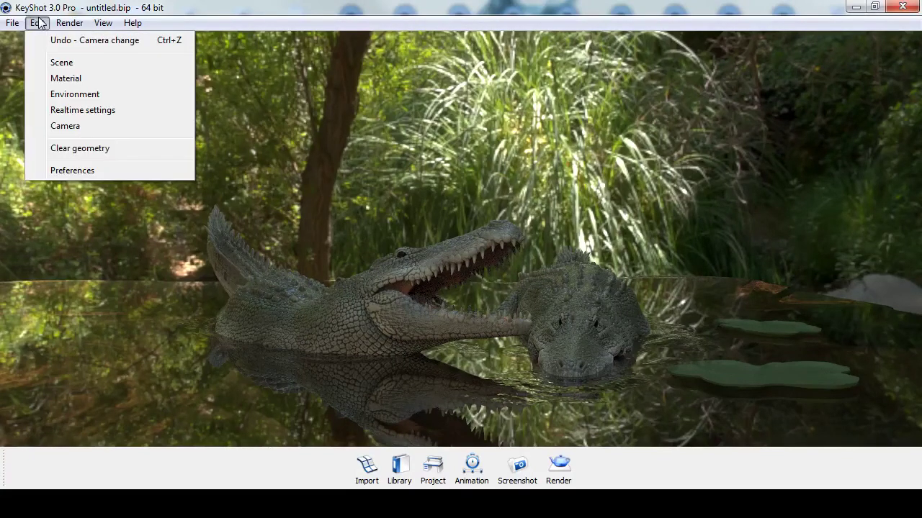
mouse_move(69, 24)
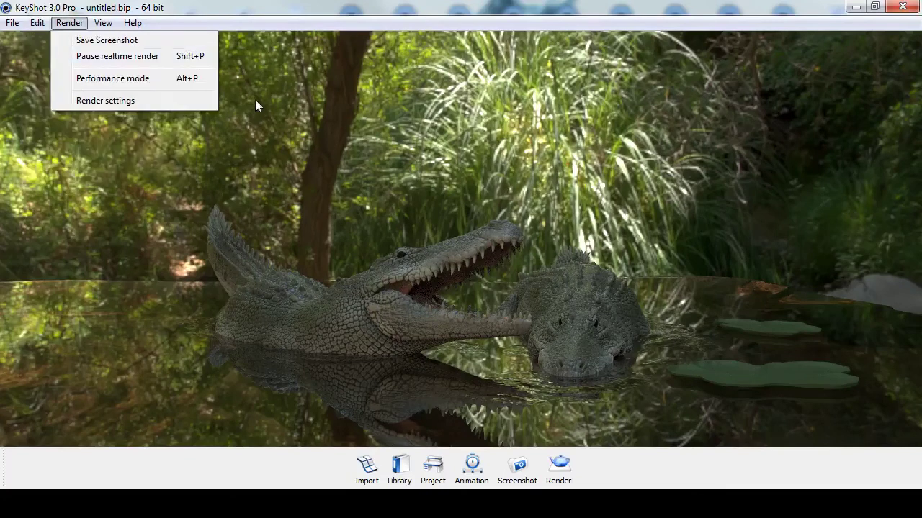
left_click(611, 191)
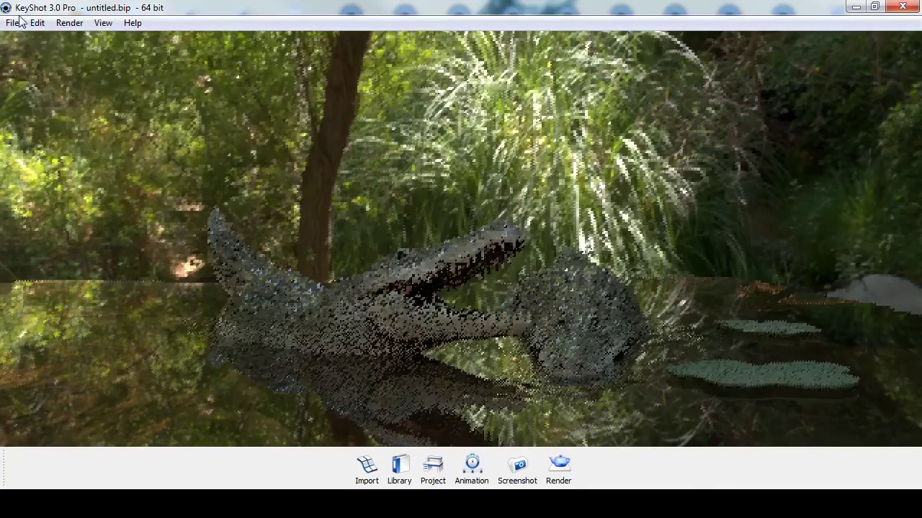
Save the scene as a BIP file named "crocodile scene" in the Desktop's "keyshot vids" folder
left_click(17, 24)
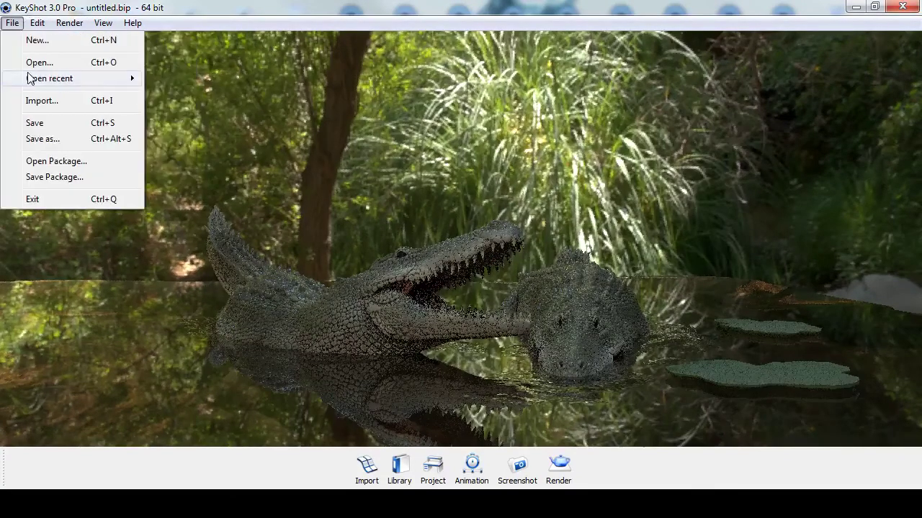
key("Escape")
key("ctrl+s")
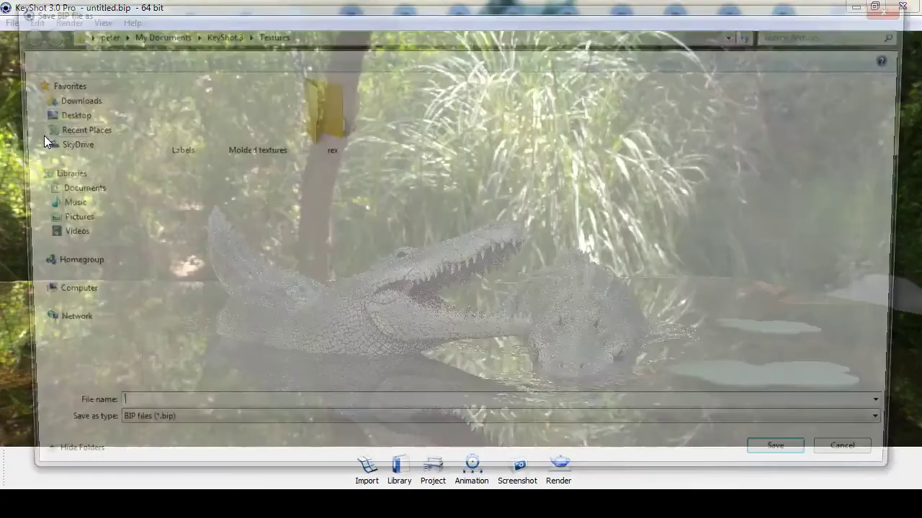
left_click(58, 114)
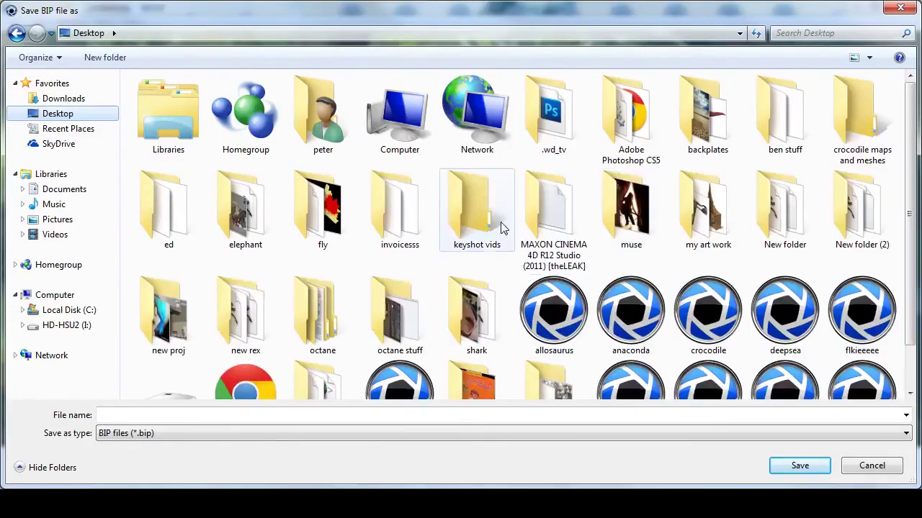
double_click(471, 208)
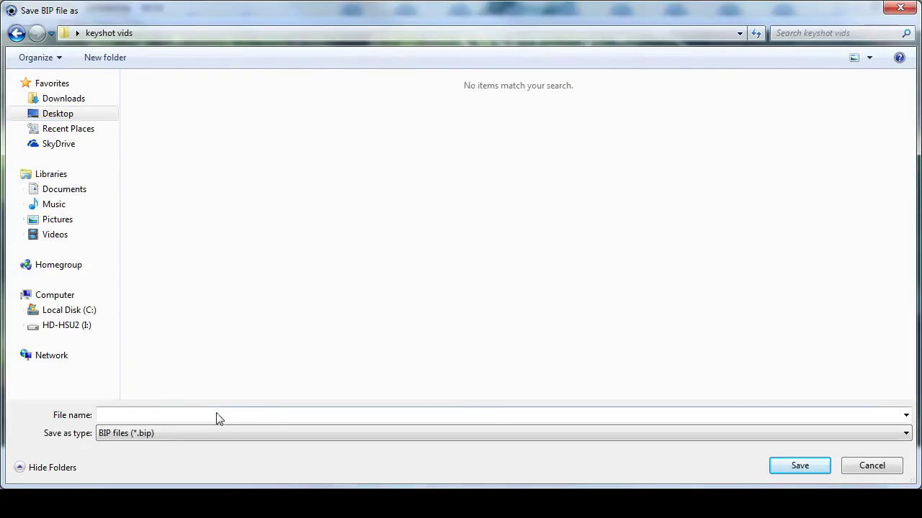
left_click(267, 415)
type("croc")
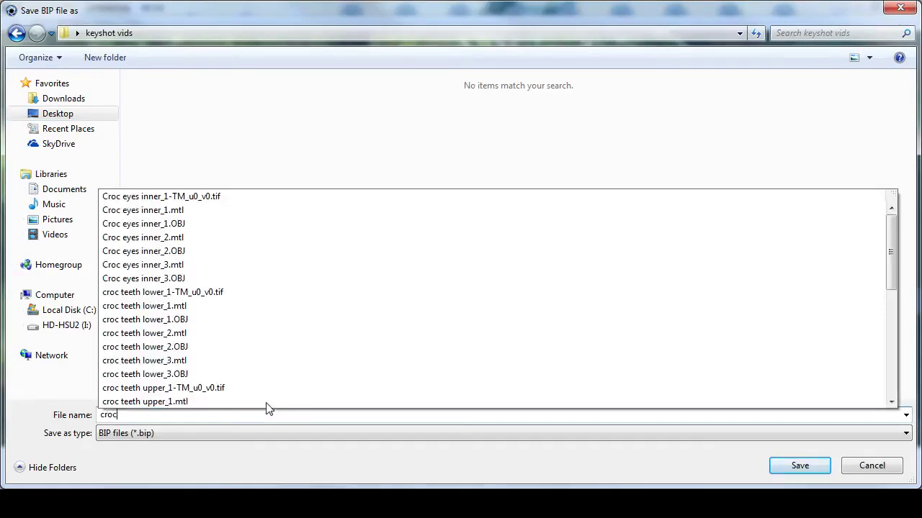
type("odile scene")
key("Return")
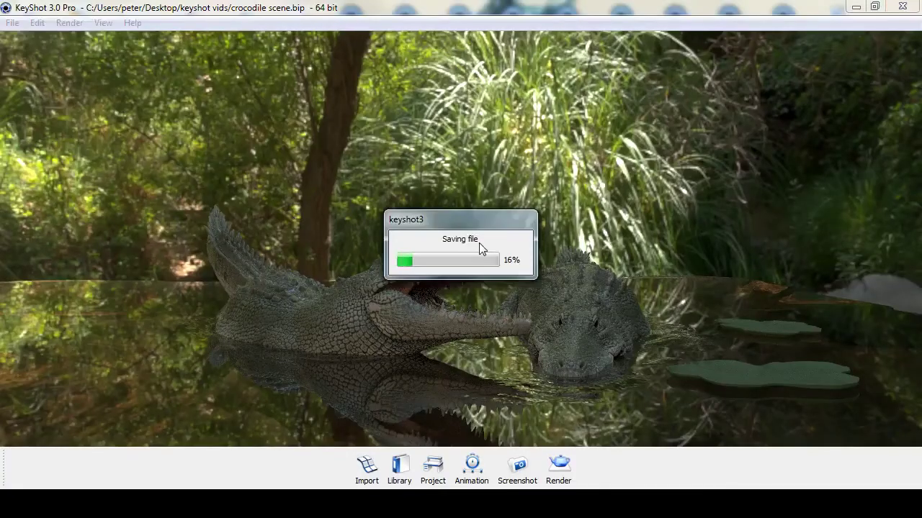